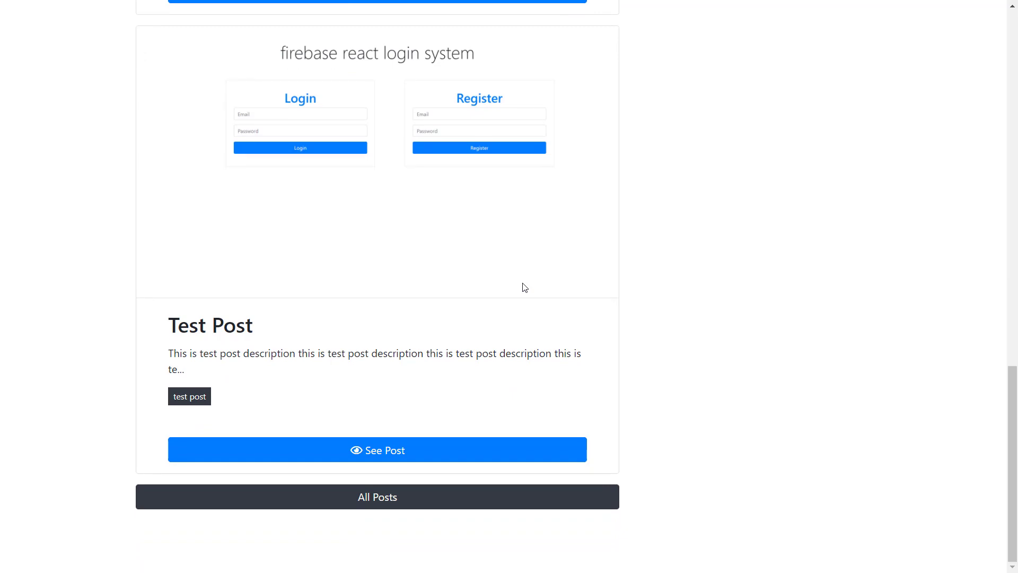
- Open the All Posts listing from the bottom of the home page
{"action": "scroll", "coordinate": [524, 287], "scroll_direction": "up", "scroll_amount": 20}
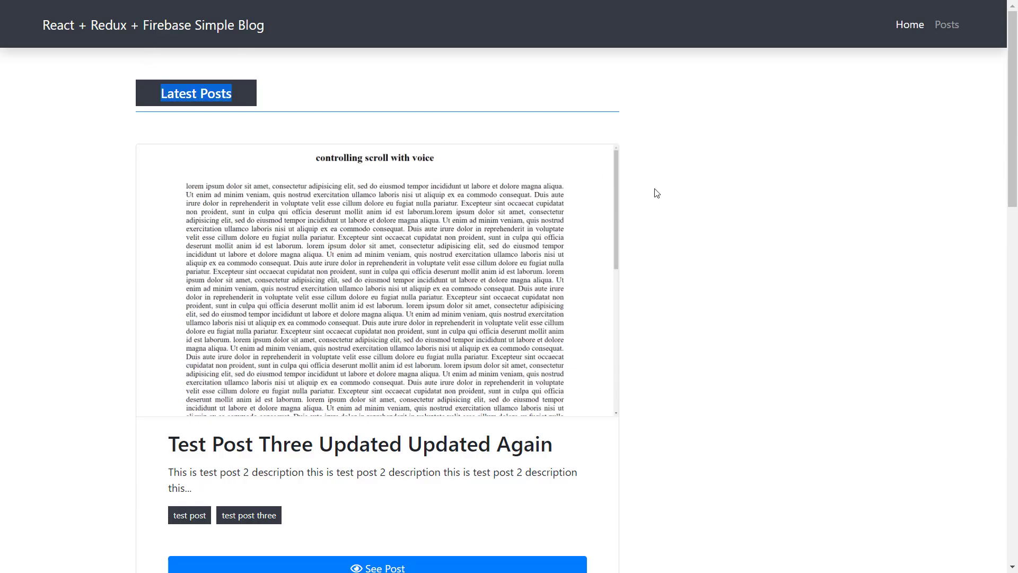
{"action": "scroll", "coordinate": [654, 193], "scroll_direction": "down", "scroll_amount": 15}
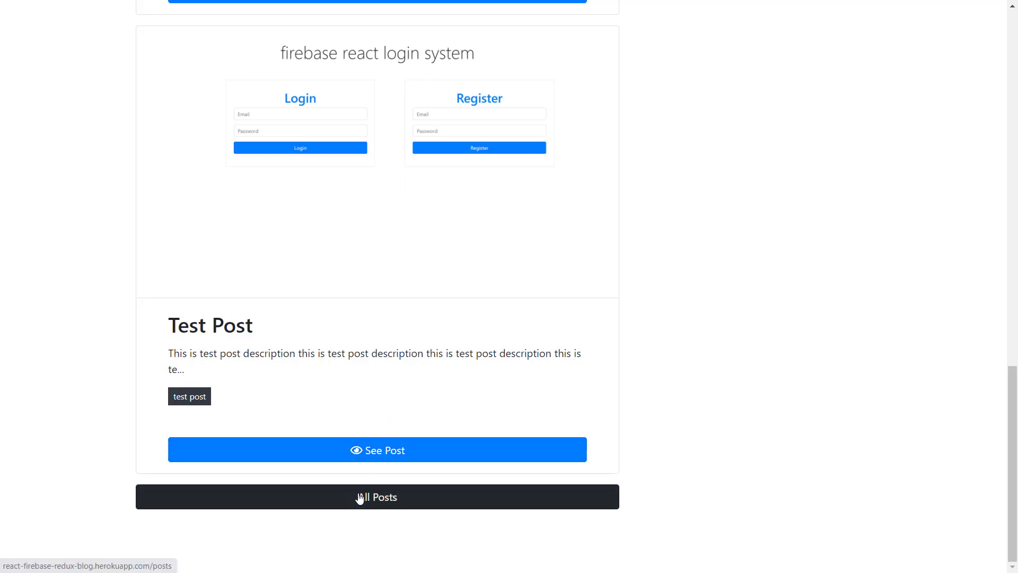
{"action": "left_click", "coordinate": [360, 497]}
{"action": "scroll", "coordinate": [605, 238], "scroll_direction": "up", "scroll_amount": 10}
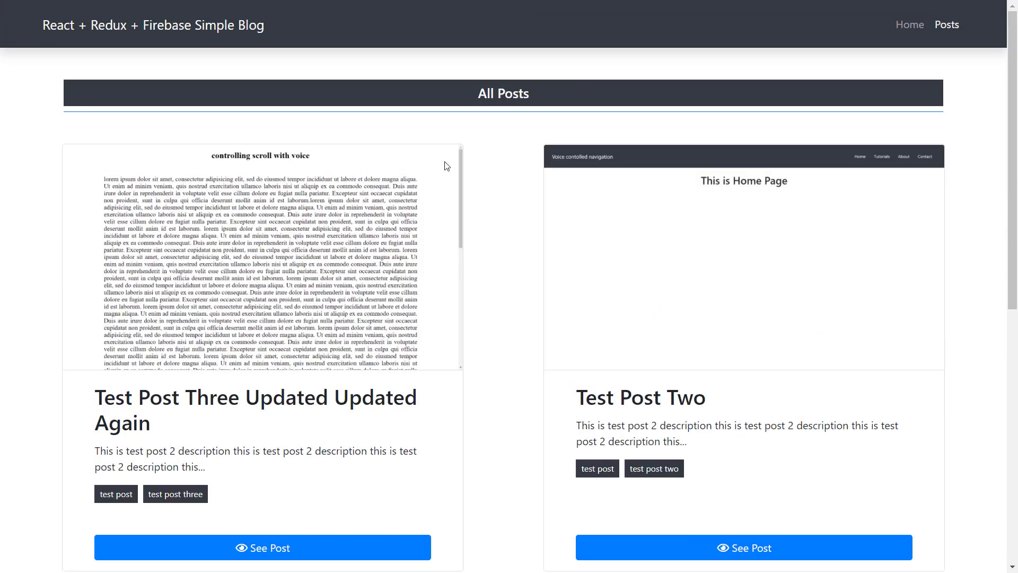
{"action": "scroll", "coordinate": [448, 164], "scroll_direction": "down", "scroll_amount": 3}
{"action": "scroll", "coordinate": [447, 165], "scroll_direction": "up", "scroll_amount": 3}
- Annotate where the posts listing is reached and how to open the first post and Test Post Two
{"action": "left_click_drag", "start_coordinate": [929, 12], "coordinate": [972, 35]}
{"action": "scroll", "coordinate": [711, 325], "scroll_direction": "down", "scroll_amount": 9}
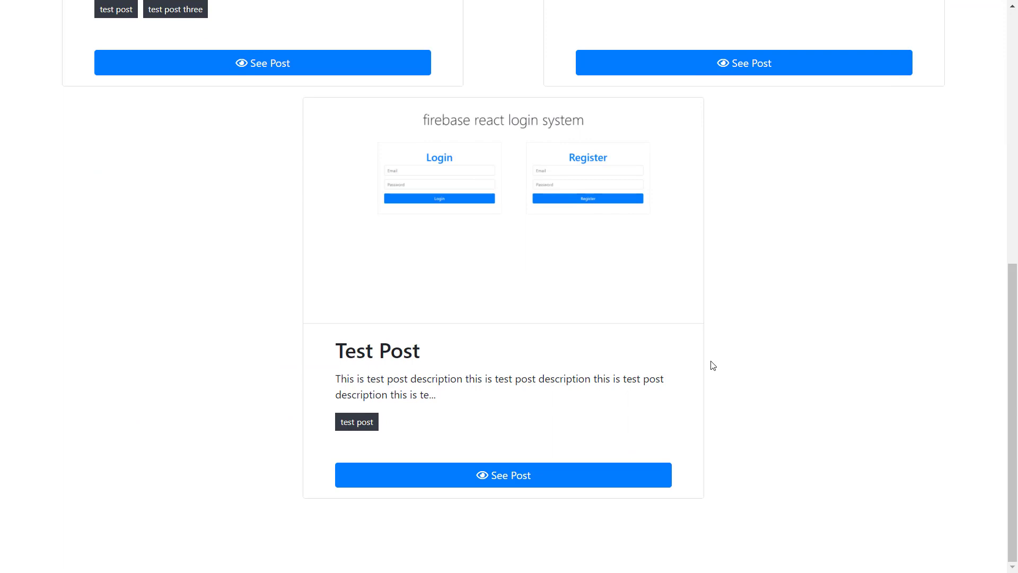
{"action": "scroll", "coordinate": [712, 366], "scroll_direction": "up", "scroll_amount": 9}
{"action": "scroll", "coordinate": [757, 144], "scroll_direction": "down", "scroll_amount": 5}
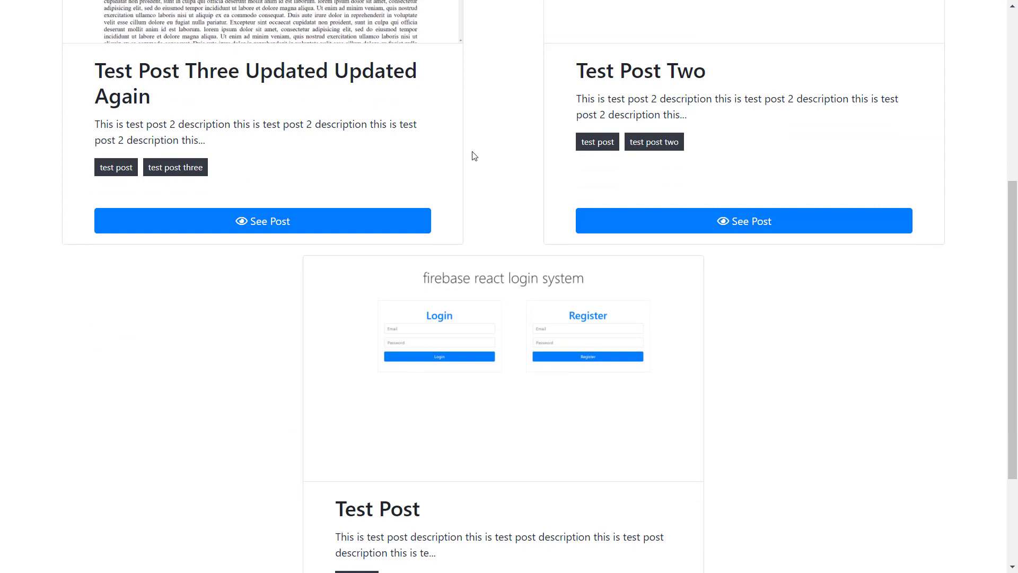
{"action": "mouse_move", "coordinate": [86, 181]}
{"action": "left_mouse_down"}
{"action": "mouse_move", "coordinate": [366, 267]}
{"action": "mouse_move", "coordinate": [439, 247]}
{"action": "left_mouse_up"}
{"action": "mouse_move", "coordinate": [567, 185]}
{"action": "left_mouse_down"}
{"action": "mouse_move", "coordinate": [897, 275]}
{"action": "mouse_move", "coordinate": [952, 258]}
{"action": "mouse_move", "coordinate": [939, 250]}
{"action": "left_mouse_up"}
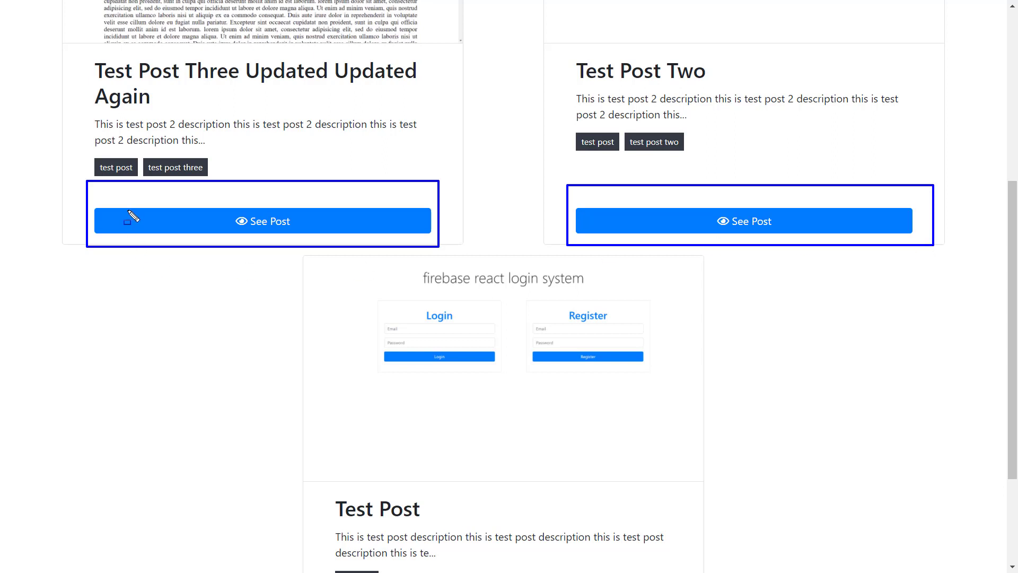
- Re-emphasise the first post's open area and title 'Test Post Three Updated Updated Again', then clear annotations
{"action": "mouse_move", "coordinate": [98, 194]}
{"action": "left_mouse_down"}
{"action": "mouse_move", "coordinate": [113, 243]}
{"action": "mouse_move", "coordinate": [195, 261]}
{"action": "left_mouse_up"}
{"action": "left_click_drag", "start_coordinate": [351, 194], "coordinate": [441, 247]}
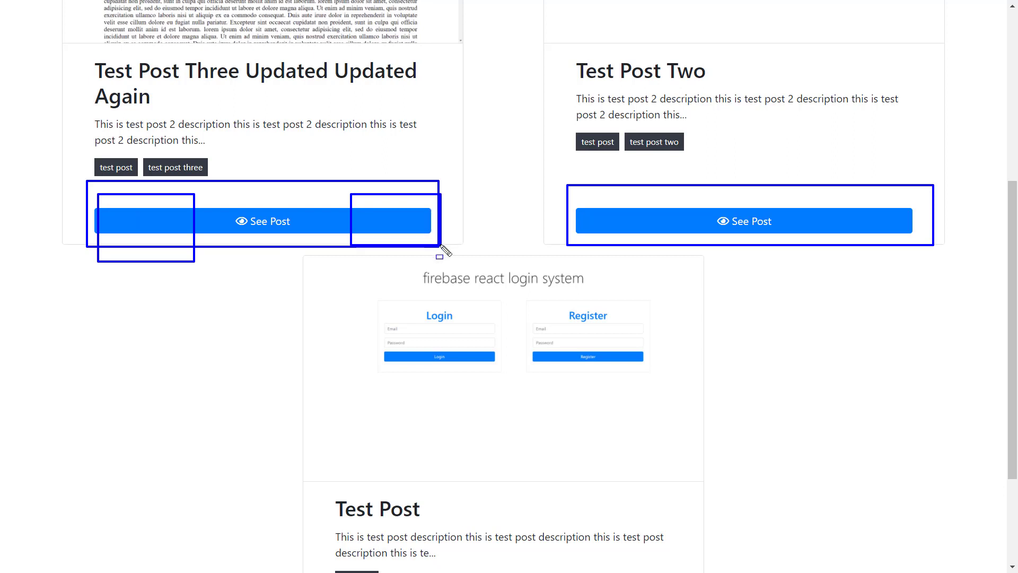
{"action": "mouse_move", "coordinate": [89, 50]}
{"action": "left_mouse_down"}
{"action": "mouse_move", "coordinate": [118, 108]}
{"action": "mouse_move", "coordinate": [391, 126]}
{"action": "mouse_move", "coordinate": [430, 116]}
{"action": "left_mouse_up"}
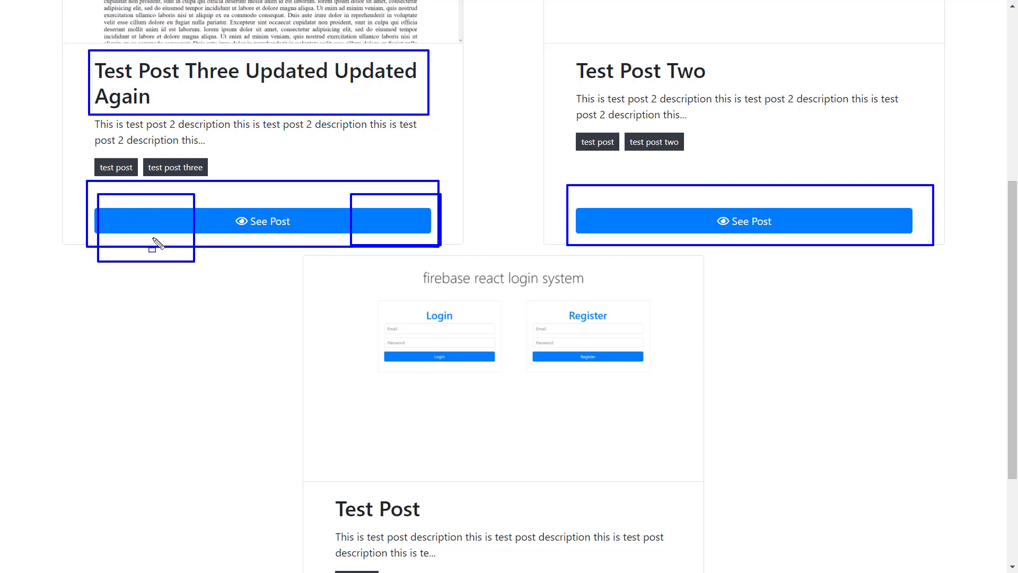
{"action": "mouse_move", "coordinate": [106, 204]}
{"action": "left_mouse_down"}
{"action": "mouse_move", "coordinate": [141, 254]}
{"action": "mouse_move", "coordinate": [159, 252]}
{"action": "left_mouse_up"}
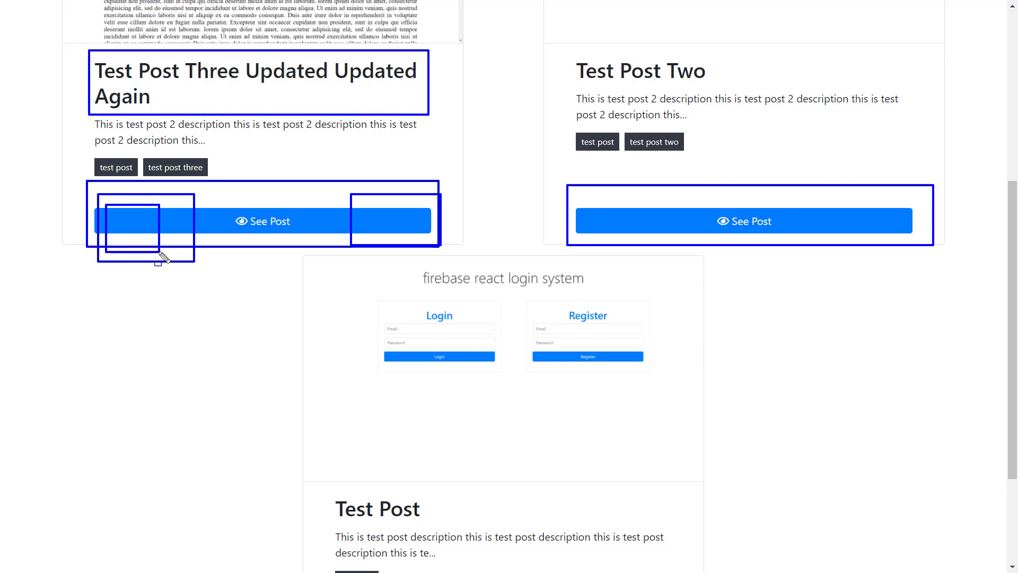
{"action": "left_click_drag", "start_coordinate": [359, 196], "coordinate": [466, 236]}
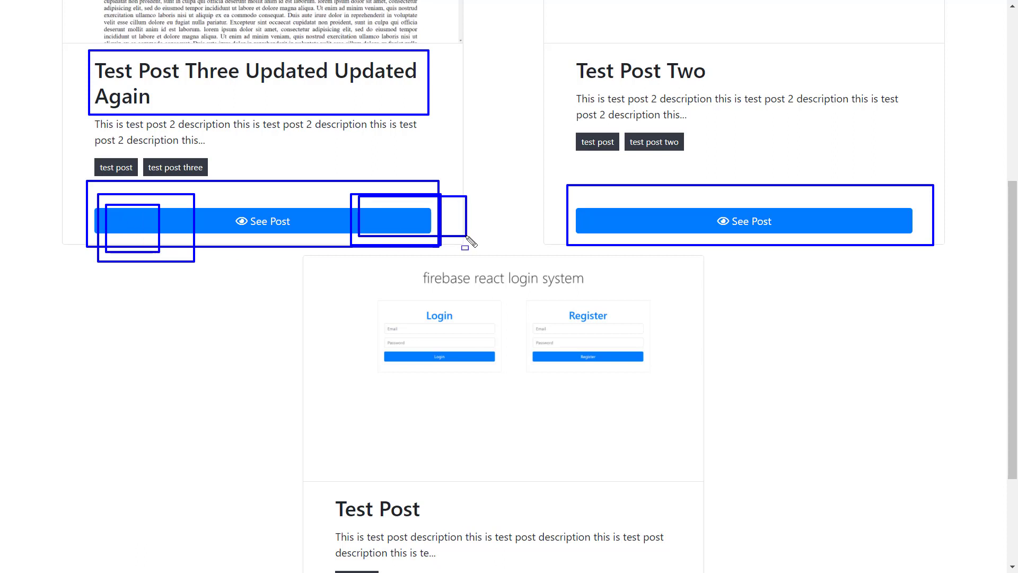
{"action": "key", "text": "e"}
{"action": "scroll", "coordinate": [564, 270], "scroll_direction": "down", "scroll_amount": 3}
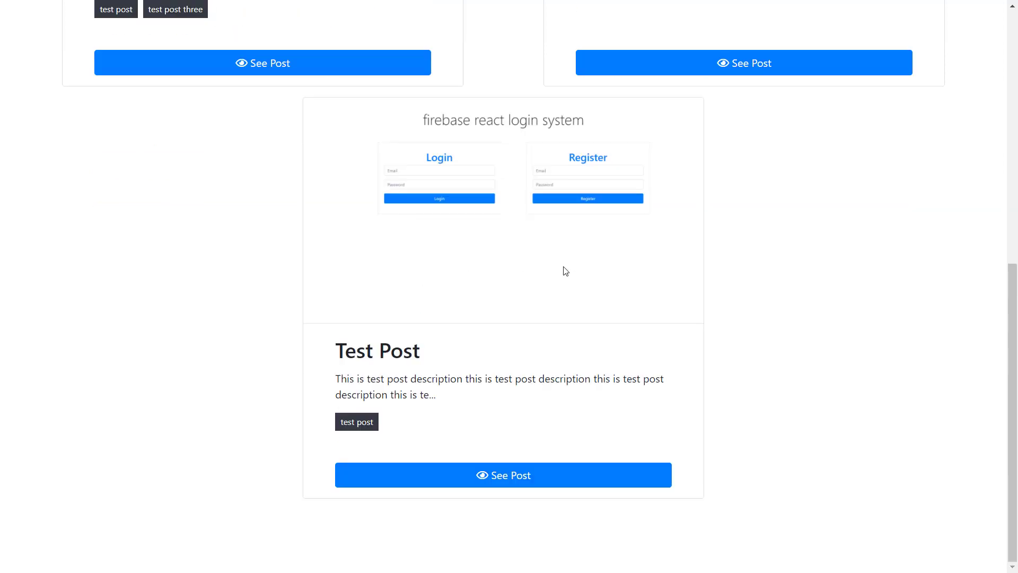
- Open the Test Post Two detail page and look over its title and description
{"action": "left_click", "coordinate": [702, 75]}
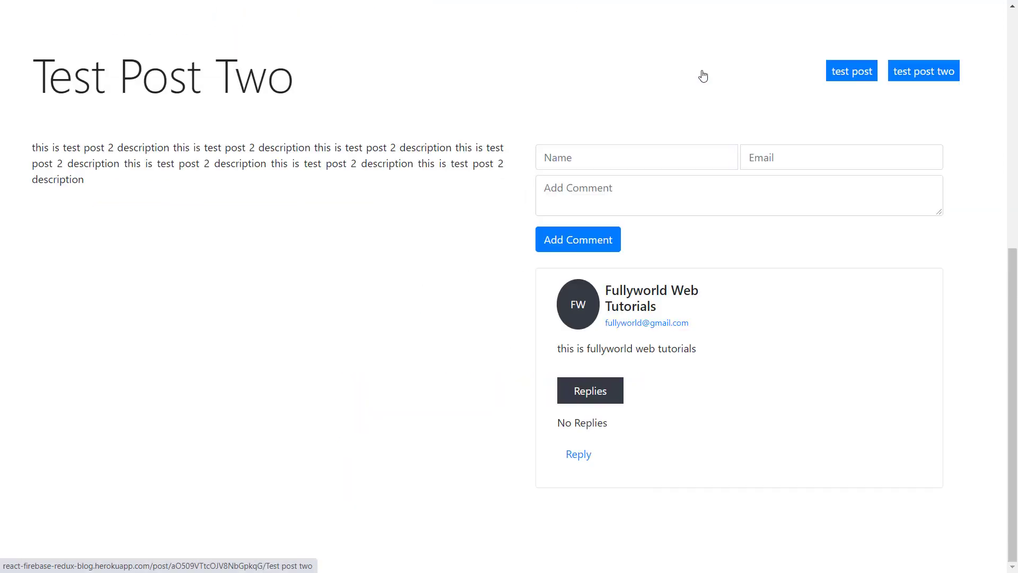
{"action": "scroll", "coordinate": [348, 92], "scroll_direction": "up", "scroll_amount": 8}
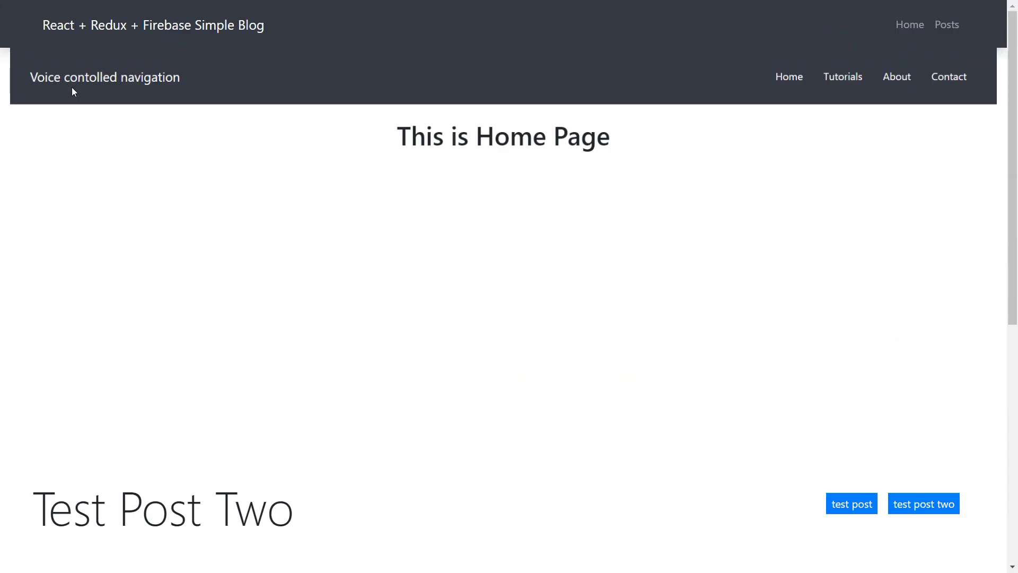
{"action": "scroll", "coordinate": [200, 485], "scroll_direction": "down", "scroll_amount": 1}
{"action": "scroll", "coordinate": [61, 159], "scroll_direction": "up", "scroll_amount": 1}
{"action": "left_click_drag", "start_coordinate": [200, 166], "coordinate": [840, 160]}
{"action": "scroll", "coordinate": [330, 265], "scroll_direction": "down", "scroll_amount": 7}
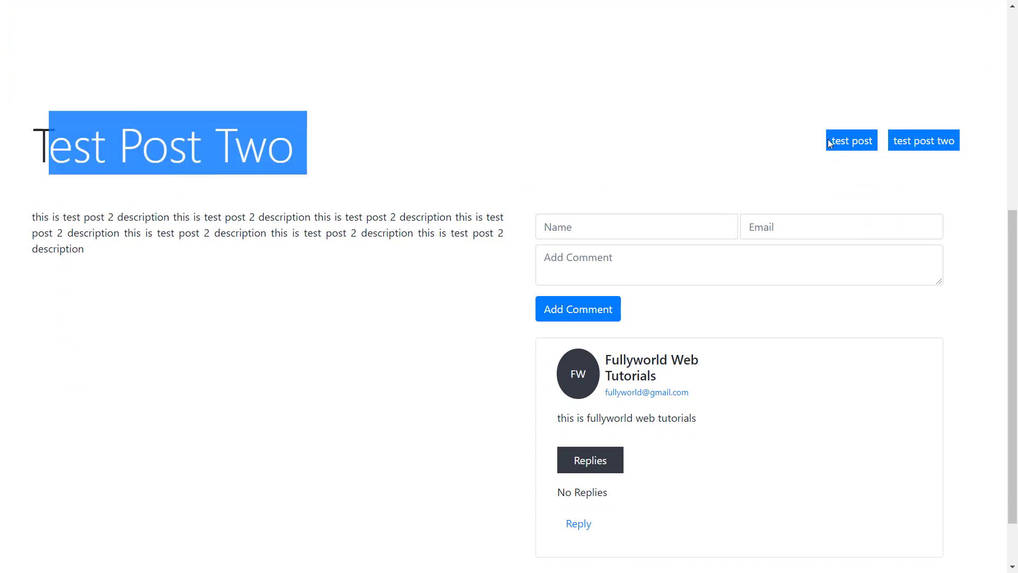
{"action": "left_click", "coordinate": [955, 146]}
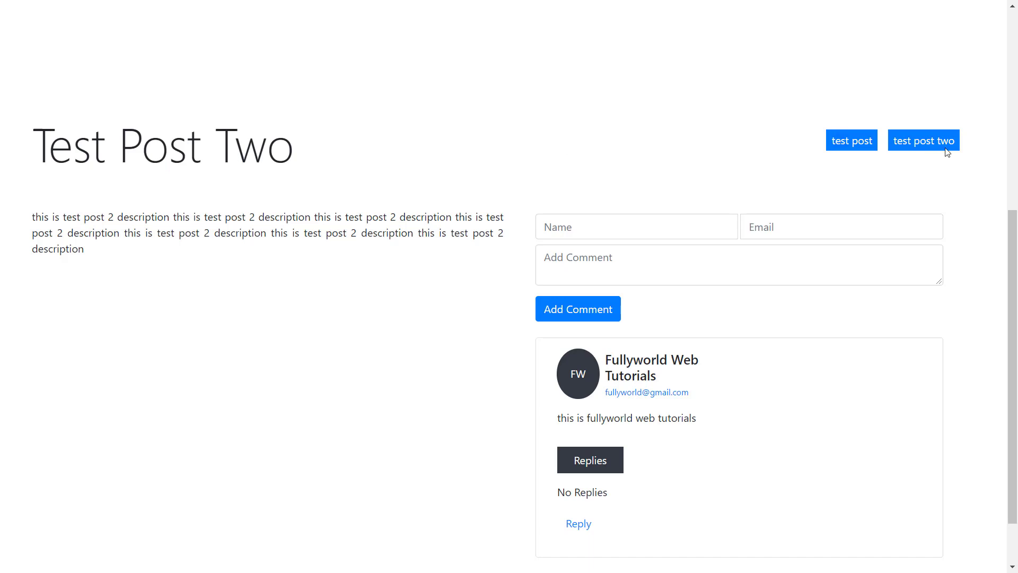
- Point out the comment form's name, e-mail and text fields, then the existing comment's reply status
{"action": "scroll", "coordinate": [516, 273], "scroll_direction": "down", "scroll_amount": 1}
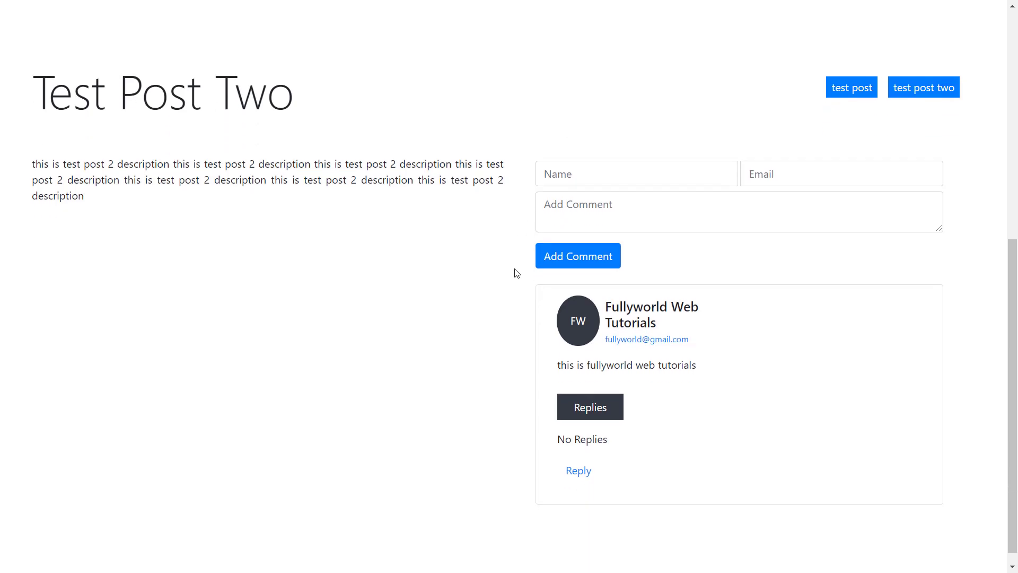
{"action": "mouse_move", "coordinate": [525, 141]}
{"action": "left_mouse_down"}
{"action": "mouse_move", "coordinate": [861, 228]}
{"action": "mouse_move", "coordinate": [960, 249]}
{"action": "mouse_move", "coordinate": [965, 240]}
{"action": "left_mouse_up"}
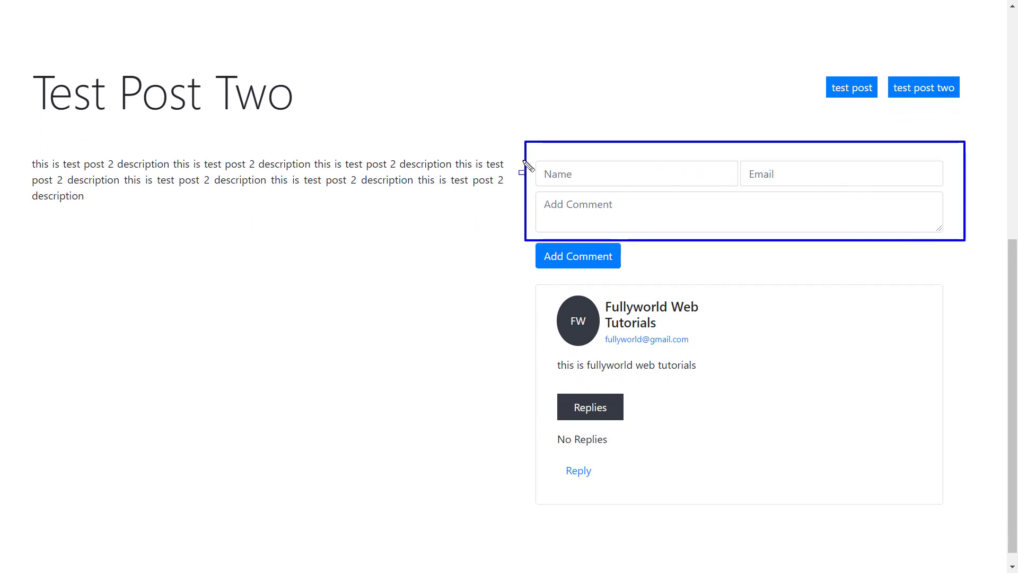
{"action": "left_click_drag", "start_coordinate": [522, 158], "coordinate": [777, 186]}
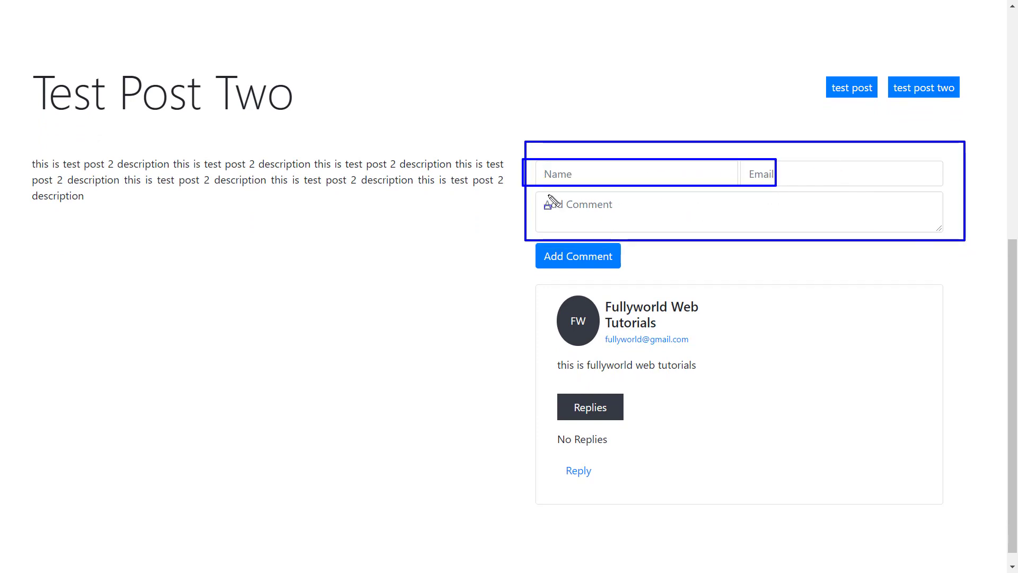
{"action": "left_click_drag", "start_coordinate": [547, 195], "coordinate": [818, 248]}
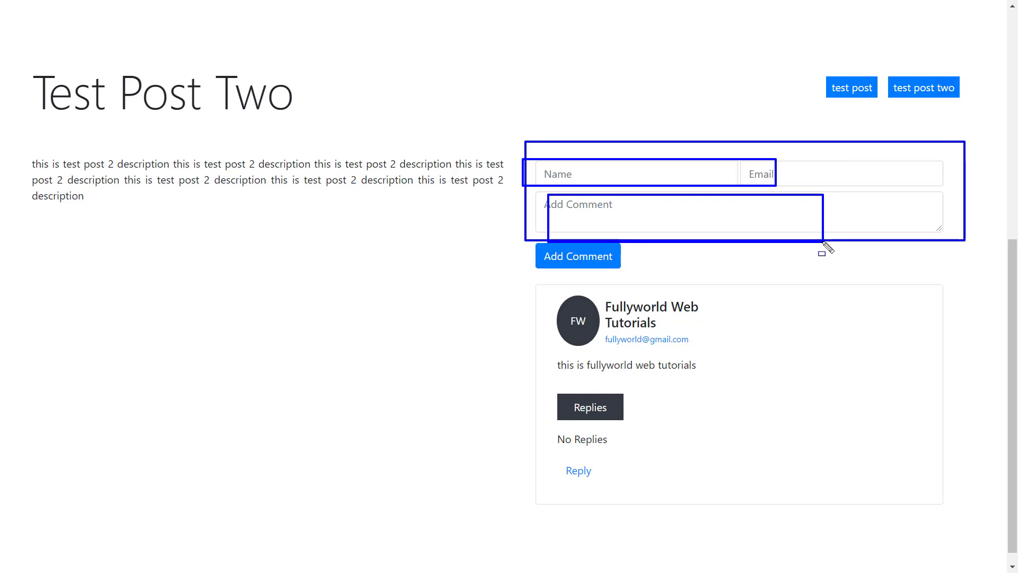
{"action": "key", "text": "e"}
{"action": "scroll", "coordinate": [768, 255], "scroll_direction": "down", "scroll_amount": 1}
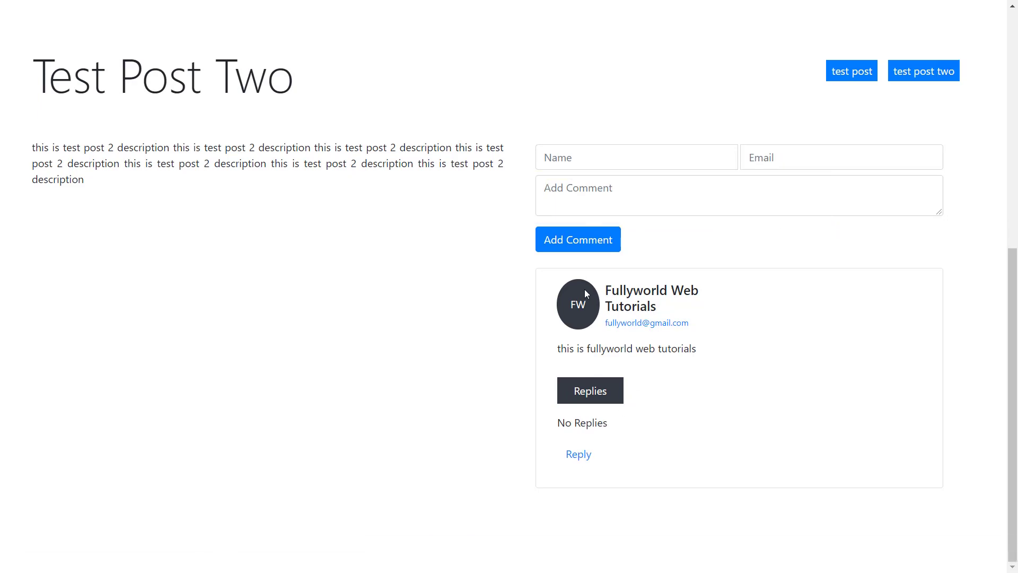
{"action": "left_click_drag", "start_coordinate": [573, 288], "coordinate": [707, 431]}
- Open a reply form on the existing comment and enter the replier's full name and e-mail
{"action": "left_click", "coordinate": [710, 434]}
{"action": "left_click", "coordinate": [577, 455]}
{"action": "scroll", "coordinate": [607, 462], "scroll_direction": "down", "scroll_amount": 2}
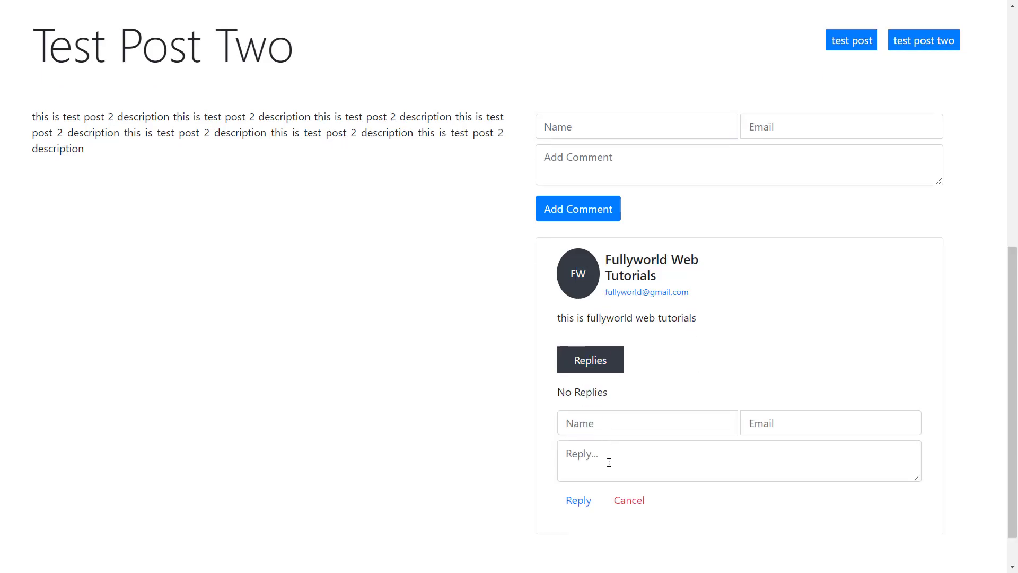
{"action": "left_click", "coordinate": [584, 372]}
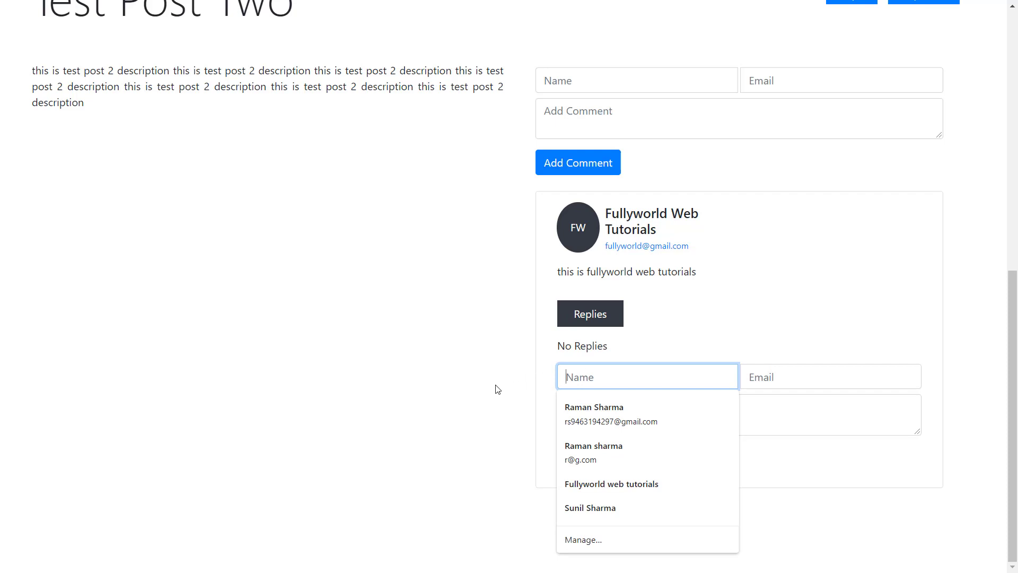
{"action": "type", "text": "raman"}
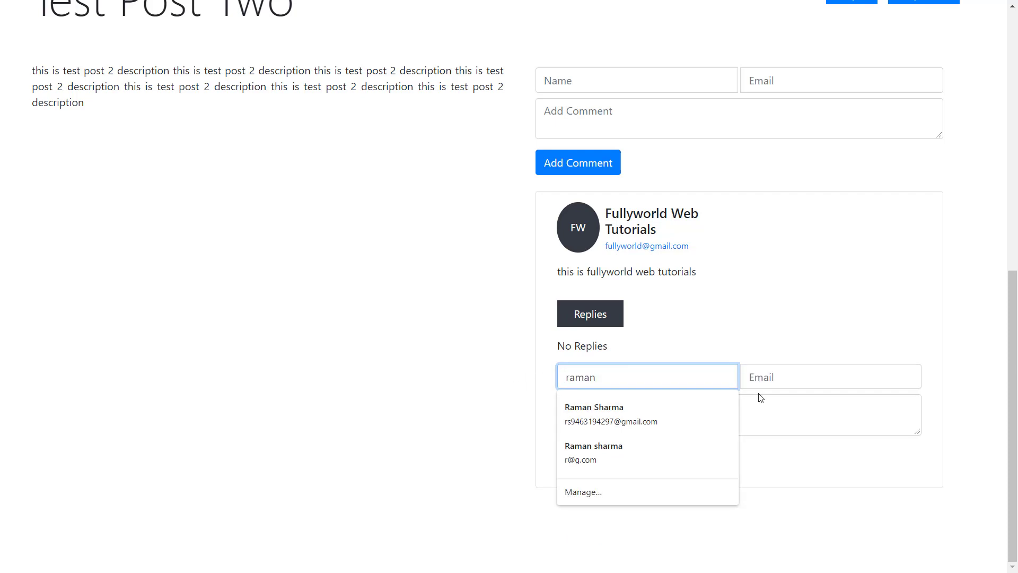
{"action": "left_click", "coordinate": [769, 382]}
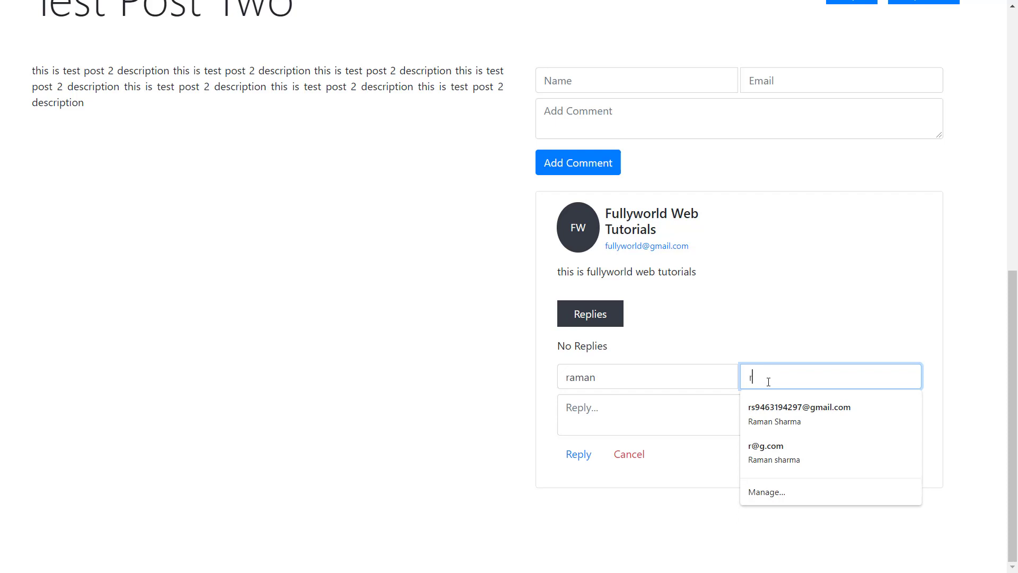
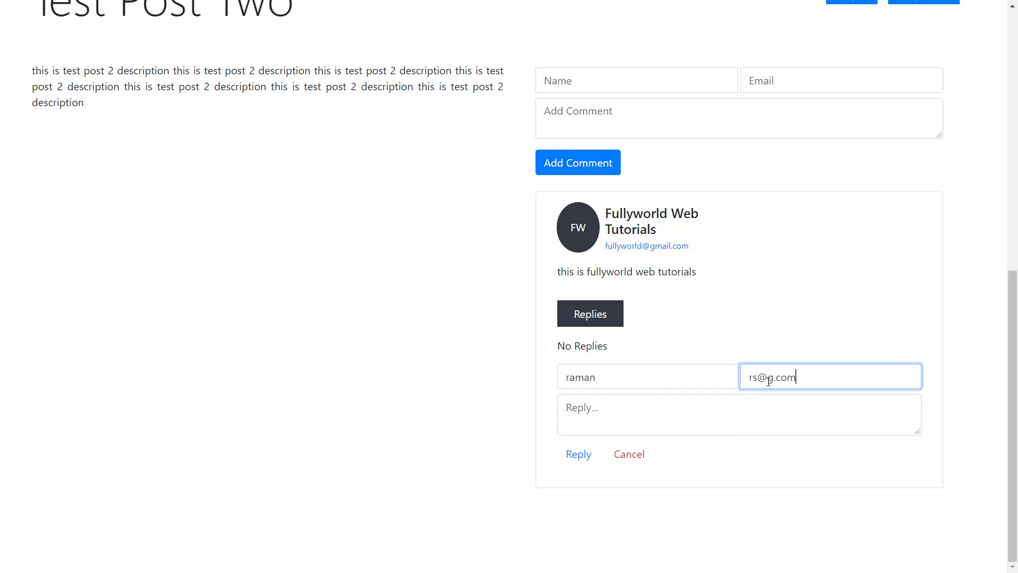
{"action": "left_click", "coordinate": [573, 377]}
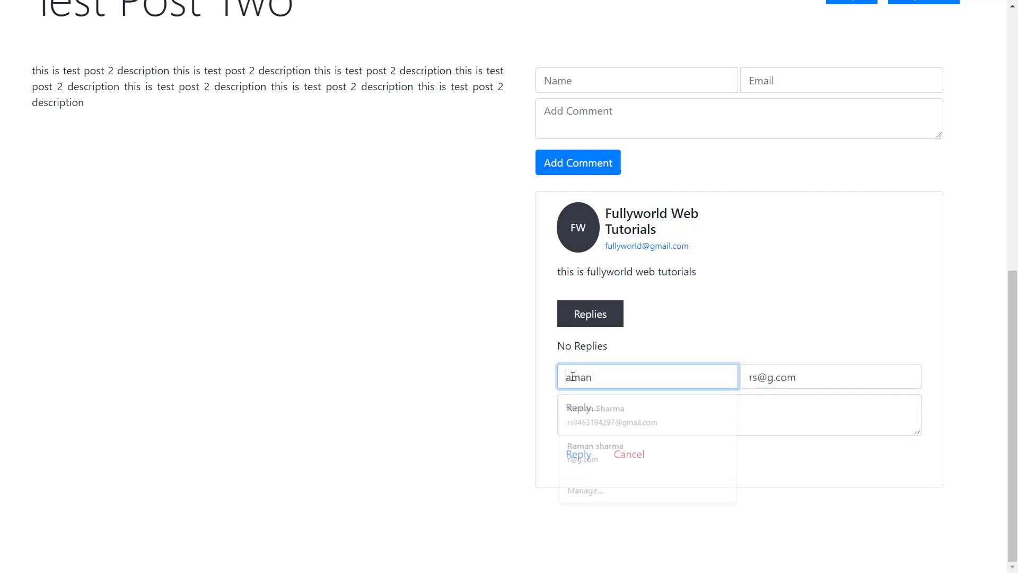
{"action": "key", "text": "BackSpace"}
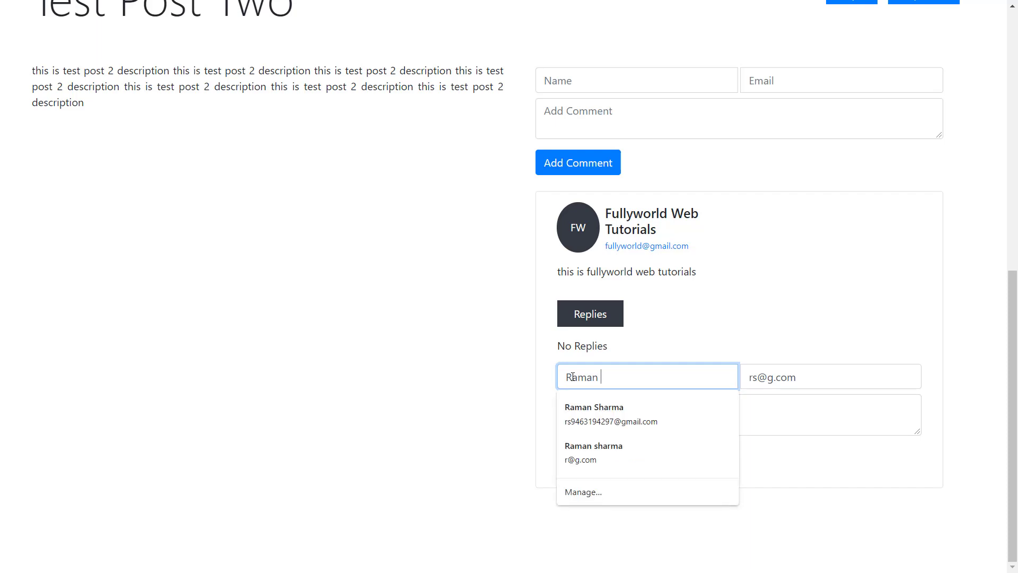
{"action": "left_click", "coordinate": [642, 343]}
- Write the reply 'this is a nice reply' and submit it
{"action": "left_click", "coordinate": [605, 413]}
{"action": "type", "text": "this"}
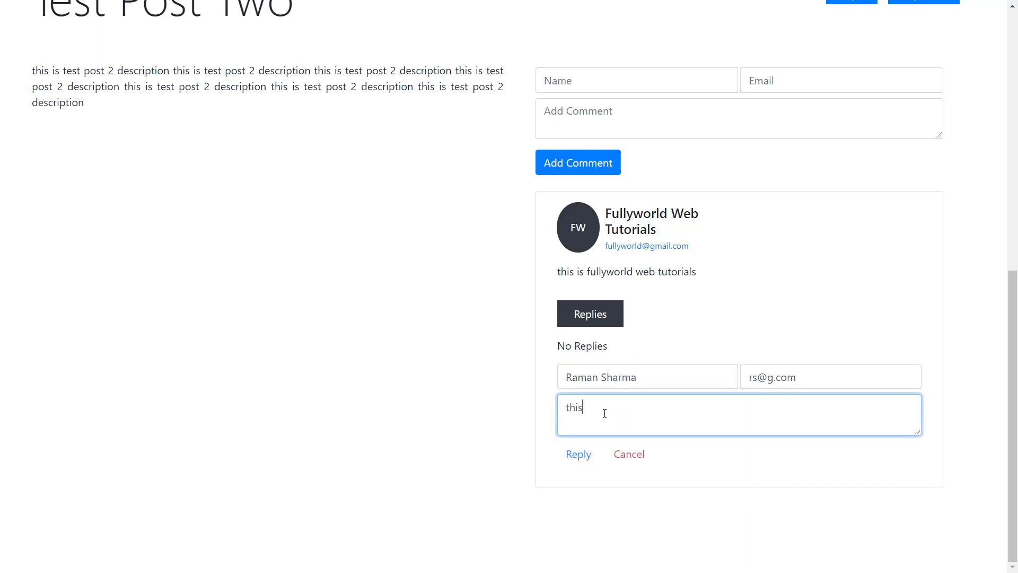
{"action": "type", "text": " is a nic"}
{"action": "type", "text": "e reply"}
{"action": "left_click", "coordinate": [579, 455]}
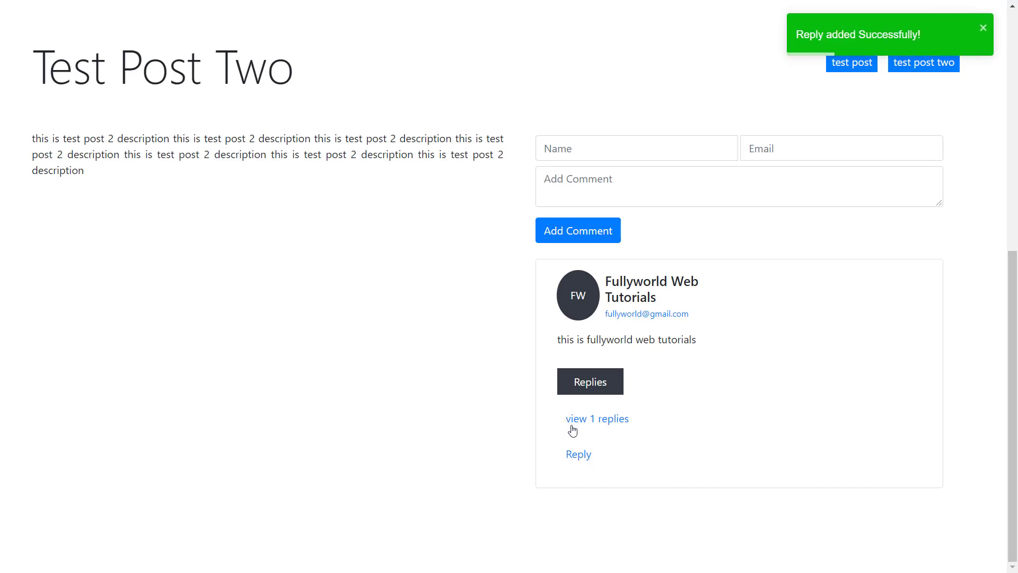
- Expand the first comment's replies to check the new reply, collapsing and re-expanding them
{"action": "left_click", "coordinate": [589, 421]}
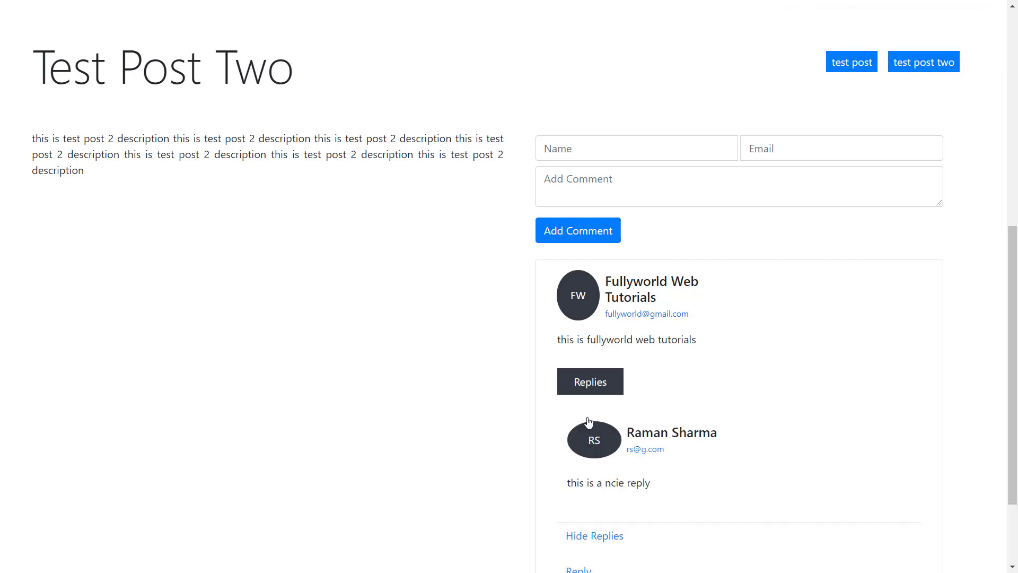
{"action": "scroll", "coordinate": [589, 422], "scroll_direction": "down", "scroll_amount": 2}
{"action": "scroll", "coordinate": [589, 423], "scroll_direction": "down", "scroll_amount": 1}
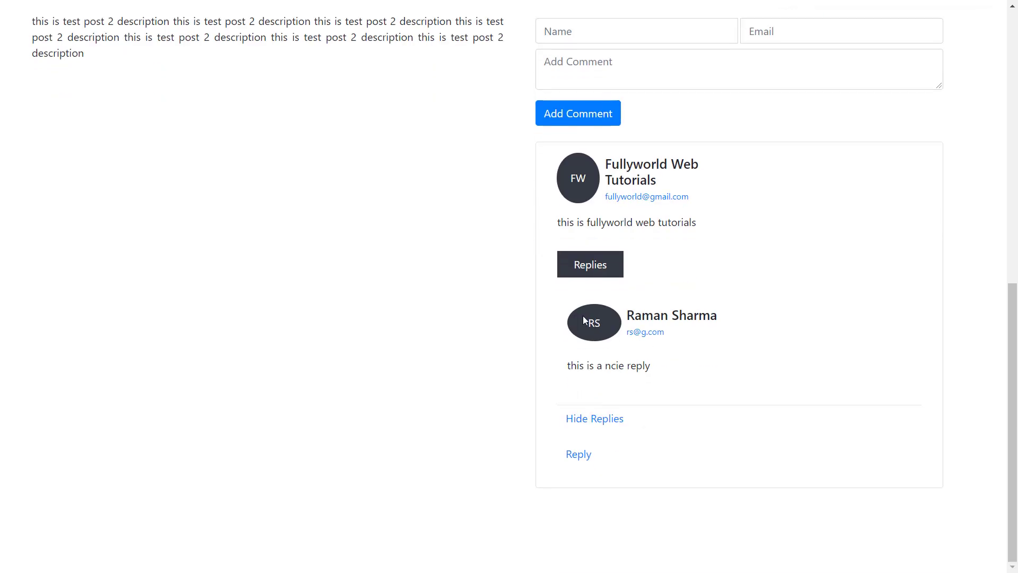
{"action": "left_click_drag", "start_coordinate": [615, 321], "coordinate": [673, 373]}
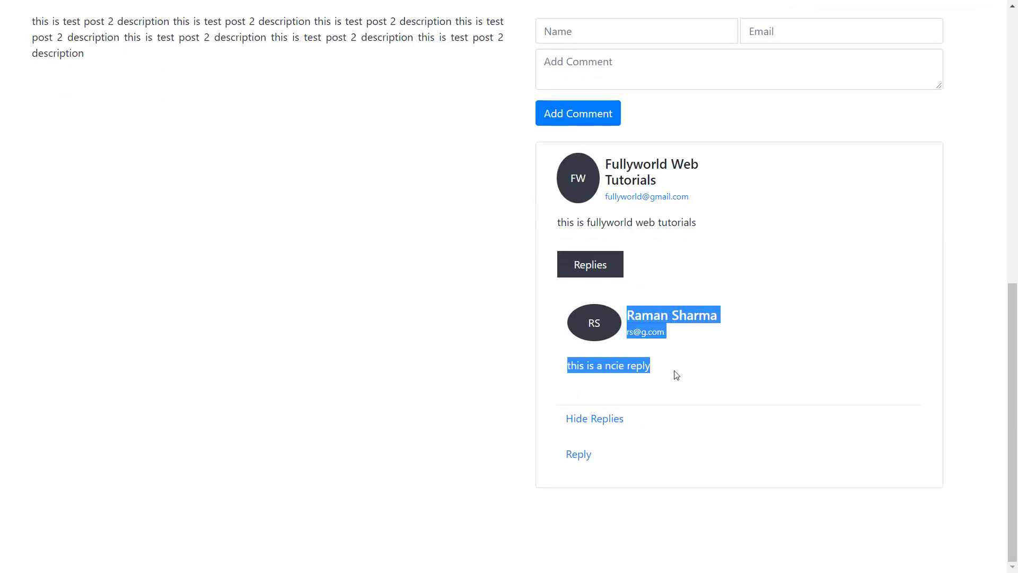
{"action": "left_click", "coordinate": [606, 421]}
{"action": "left_click", "coordinate": [616, 418]}
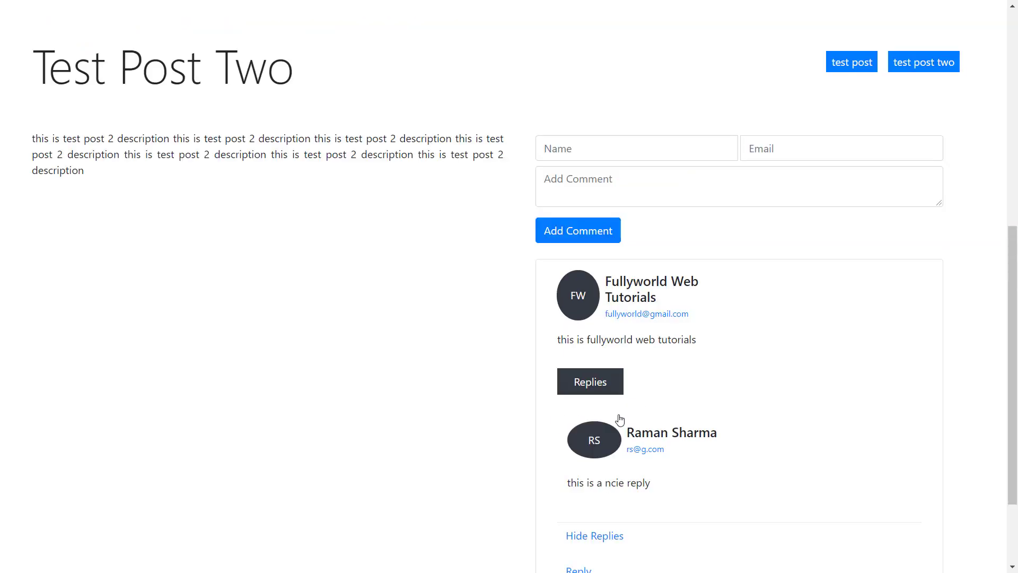
{"action": "scroll", "coordinate": [615, 419], "scroll_direction": "down", "scroll_amount": 2}
- Collapse the replies, then post 'this is a nice comment' with the commenter's name and e-mail
{"action": "left_click", "coordinate": [614, 421]}
{"action": "scroll", "coordinate": [612, 422], "scroll_direction": "up", "scroll_amount": 4}
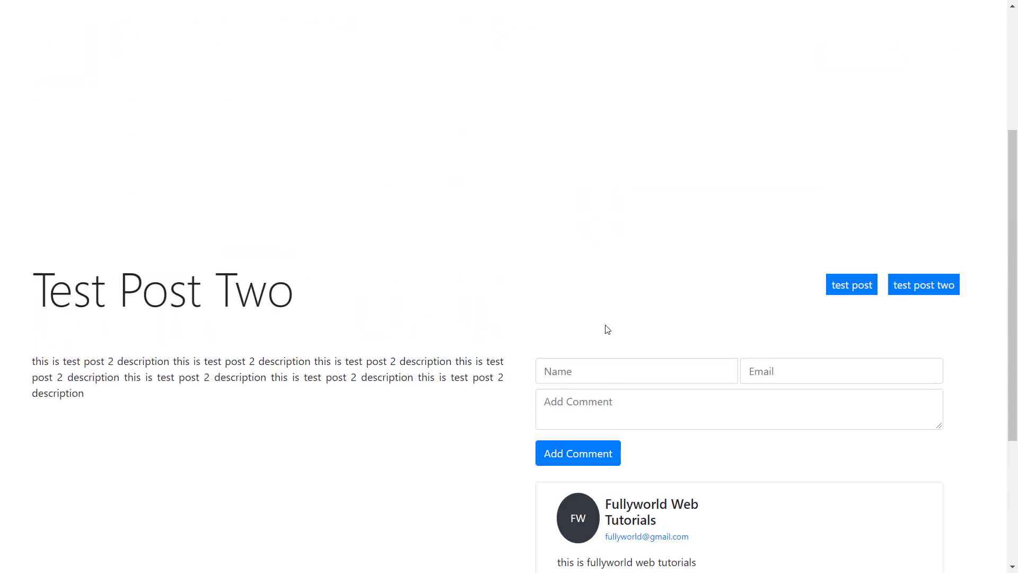
{"action": "scroll", "coordinate": [602, 366], "scroll_direction": "down", "scroll_amount": 3}
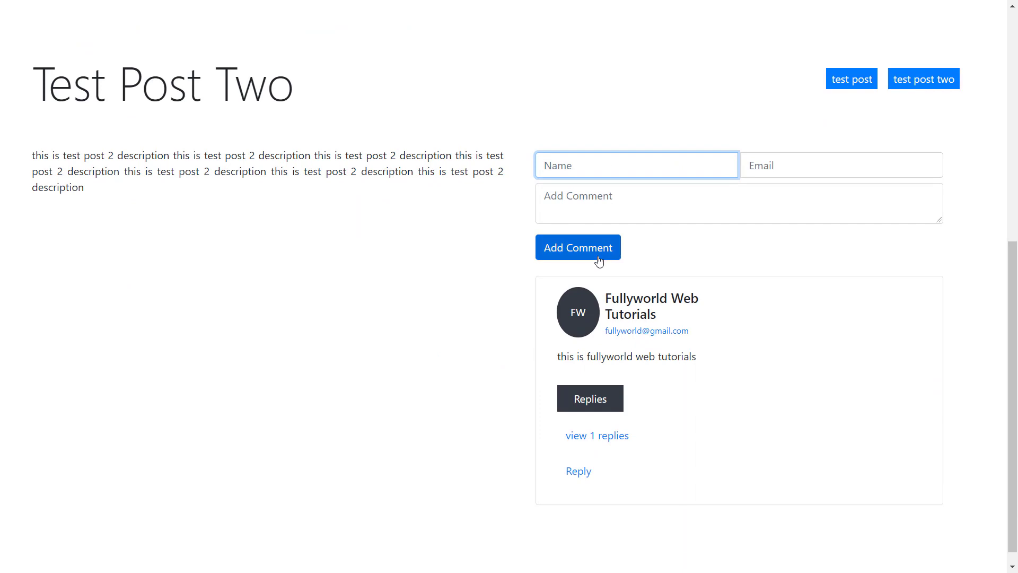
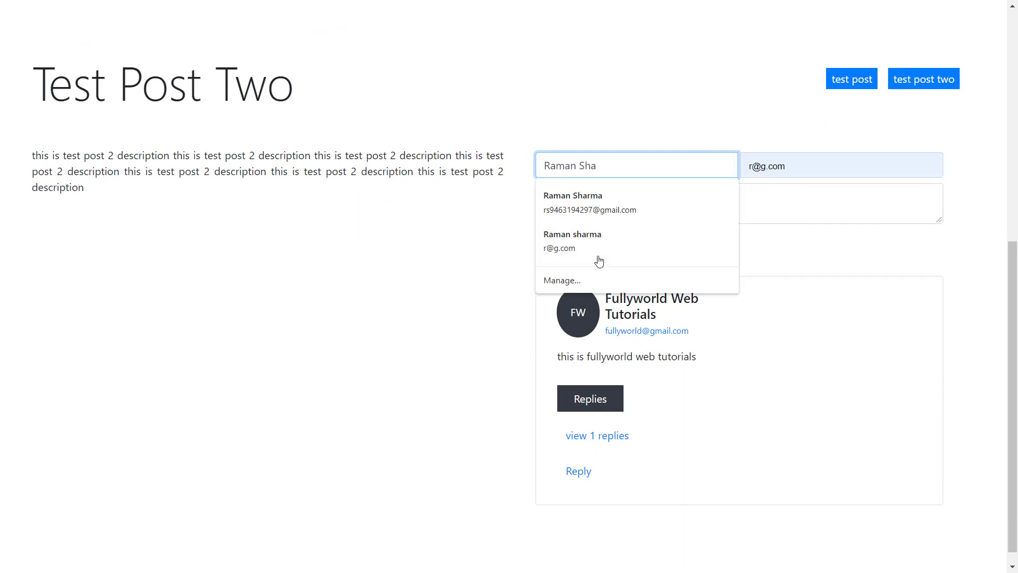
{"action": "key", "text": "Tab"}
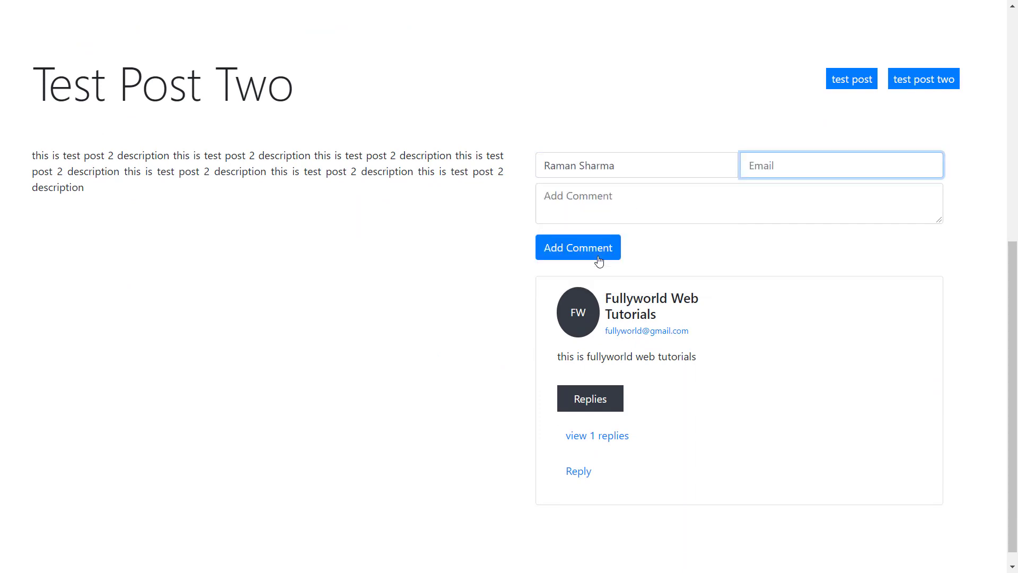
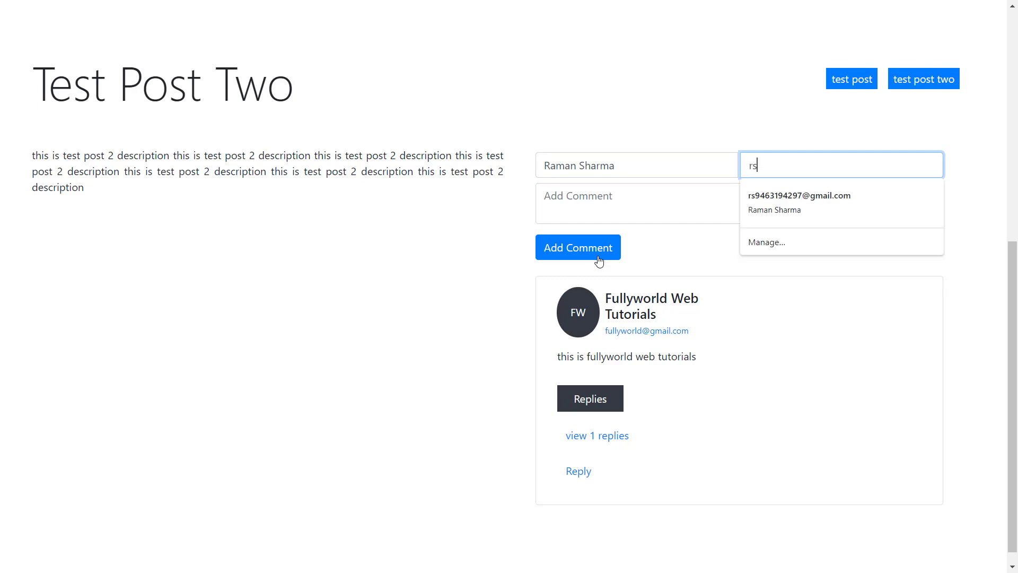
{"action": "key", "text": "Tab"}
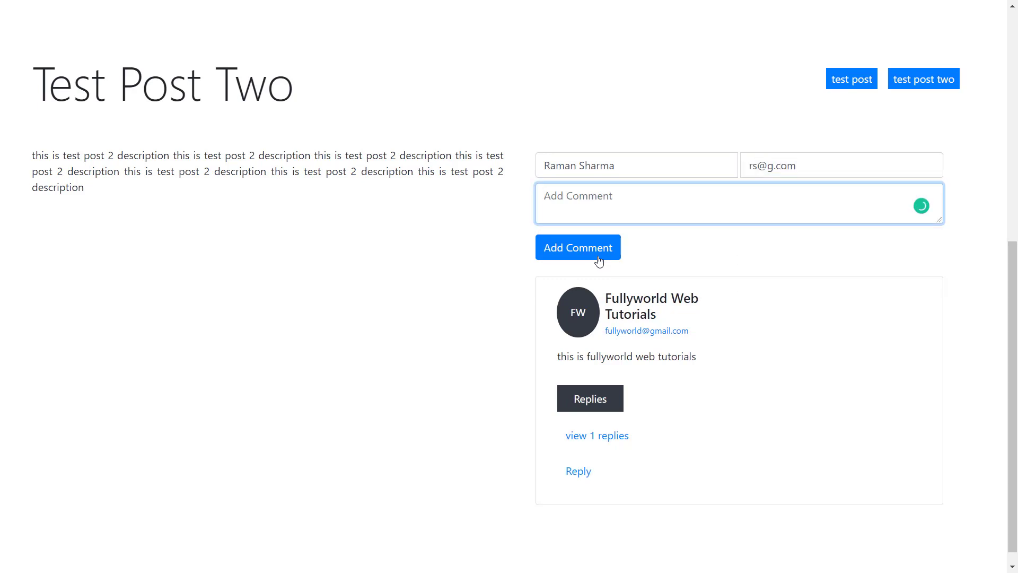
{"action": "type", "text": "this is a nice comment"}
{"action": "left_click", "coordinate": [598, 251]}
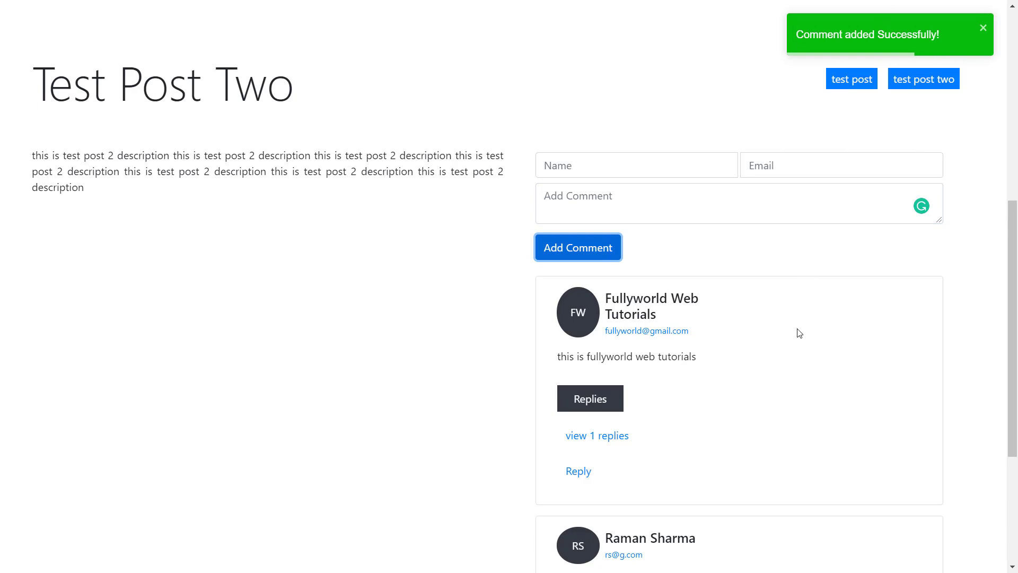
{"action": "scroll", "coordinate": [796, 332], "scroll_direction": "down", "scroll_amount": 4}
{"action": "left_click_drag", "start_coordinate": [610, 302], "coordinate": [666, 357]}
{"action": "left_click", "coordinate": [666, 357]}
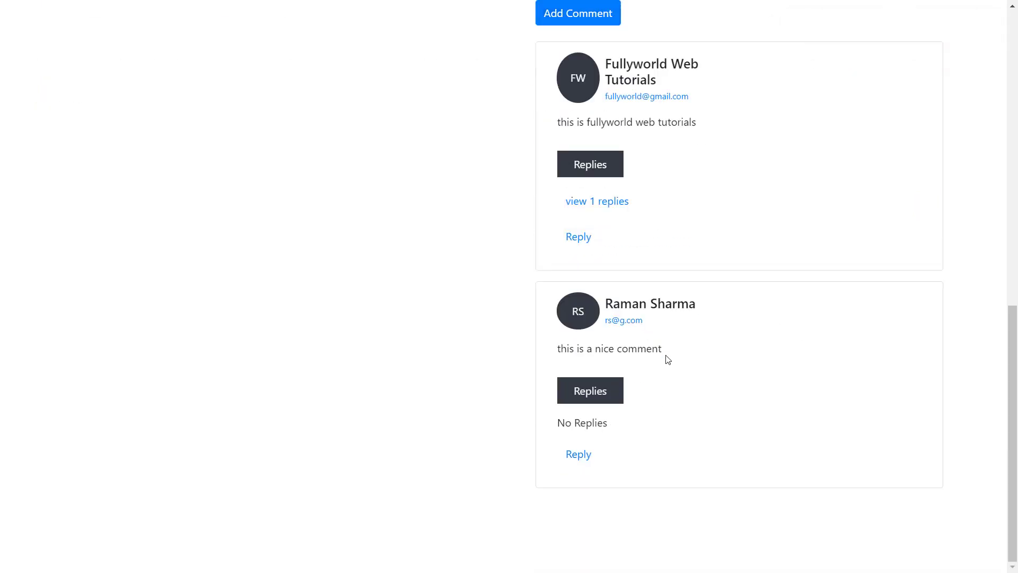
{"action": "left_click", "coordinate": [577, 240]}
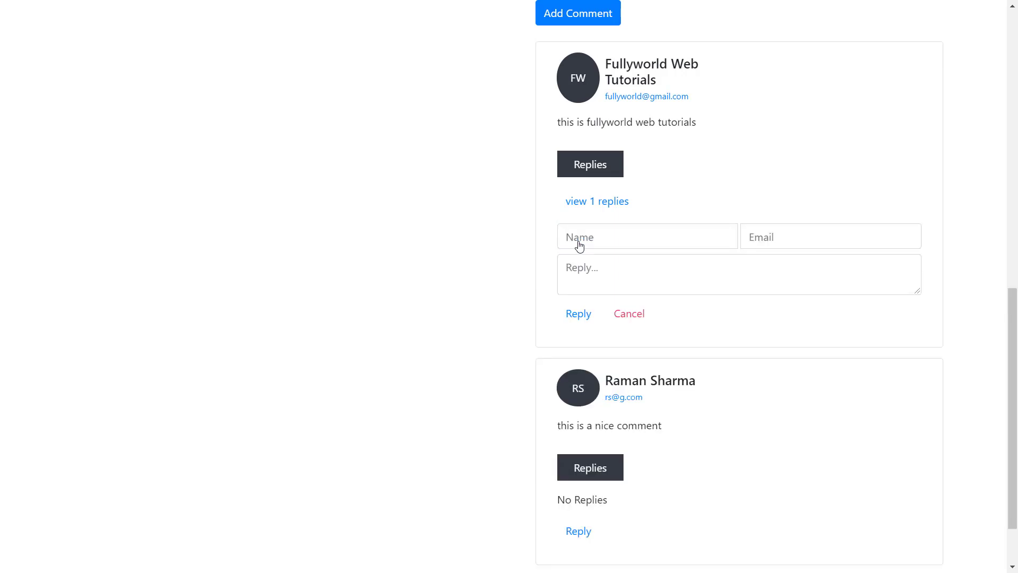
{"action": "scroll", "coordinate": [579, 245], "scroll_direction": "down", "scroll_amount": 2}
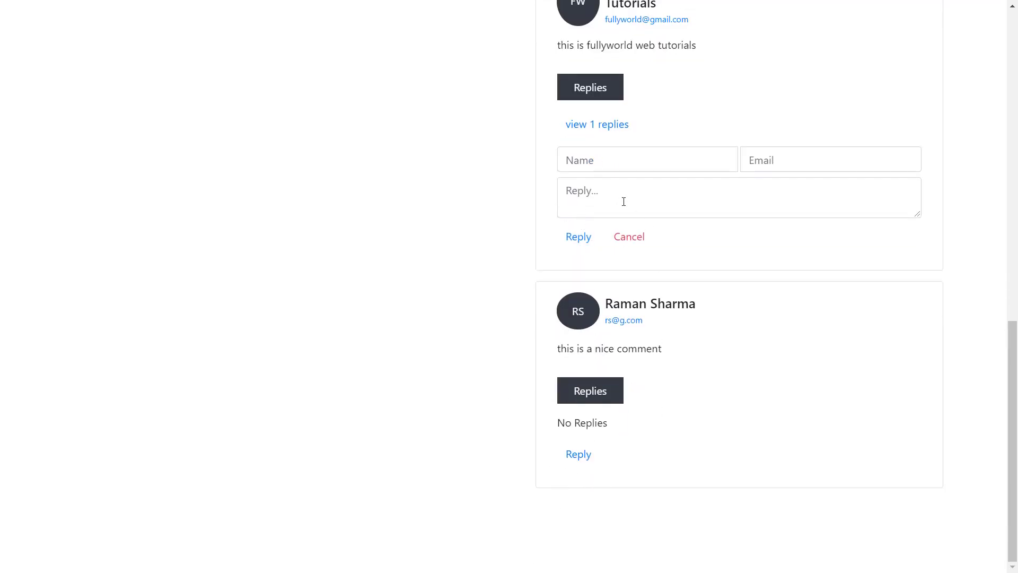
{"action": "left_click", "coordinate": [575, 455]}
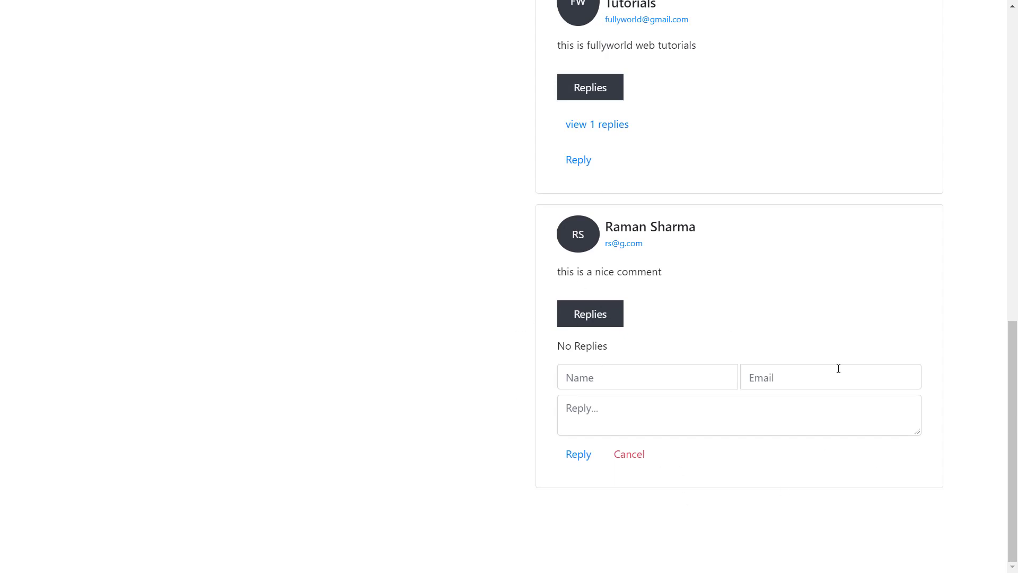
{"action": "left_click", "coordinate": [633, 458]}
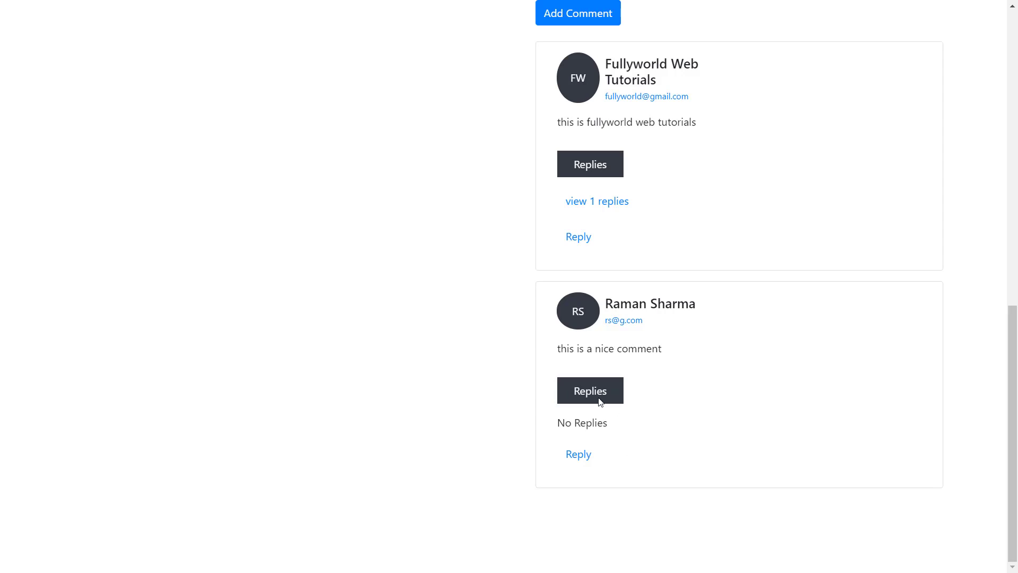
{"action": "left_click_drag", "start_coordinate": [559, 425], "coordinate": [613, 427]}
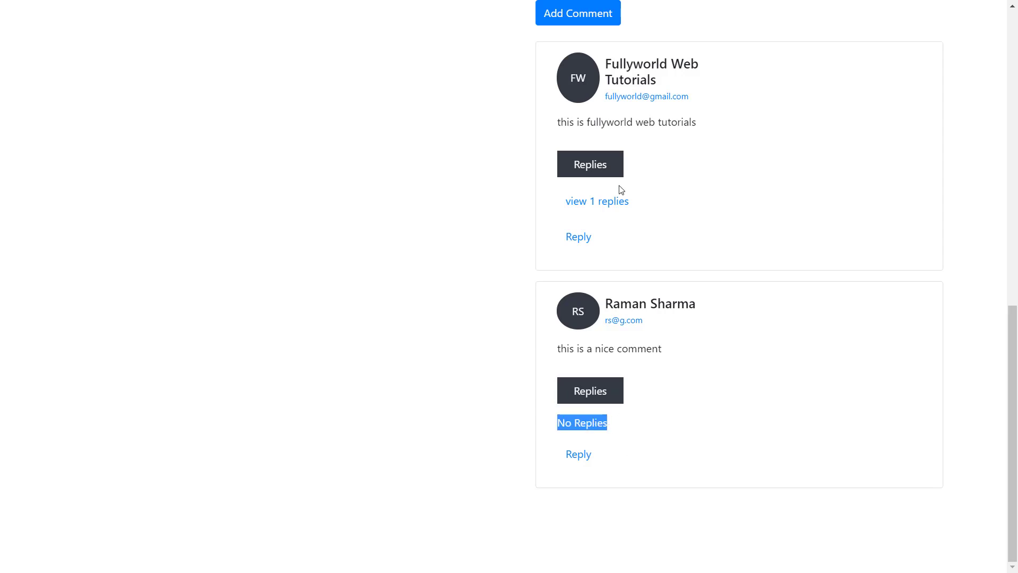
- Reply 'this is nice second reply' to the first comment with the replier's name and e-mail, then hide replies
{"action": "left_click", "coordinate": [625, 200]}
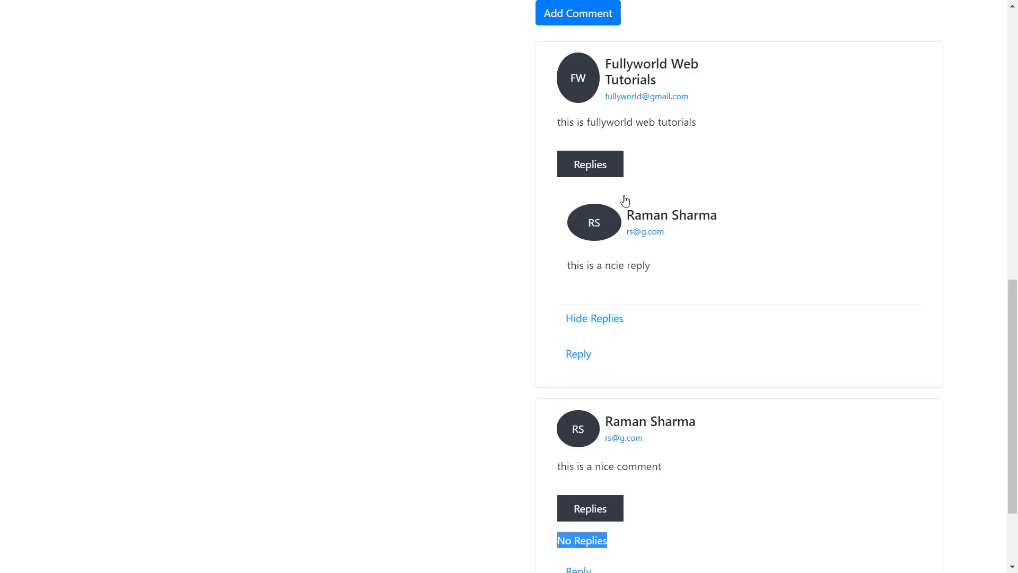
{"action": "left_click", "coordinate": [586, 356]}
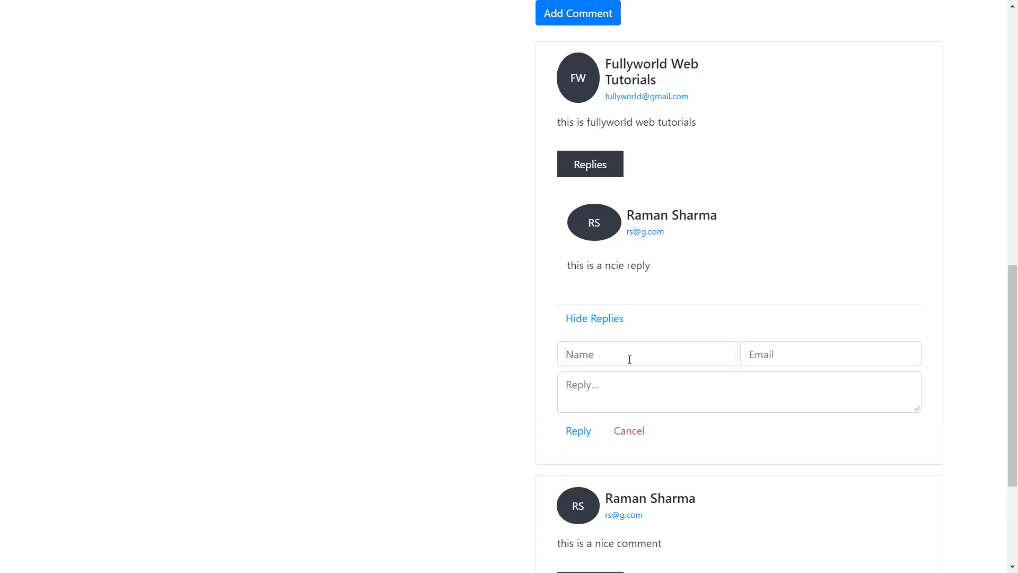
{"action": "left_click", "coordinate": [630, 360]}
{"action": "type", "text": "rs"}
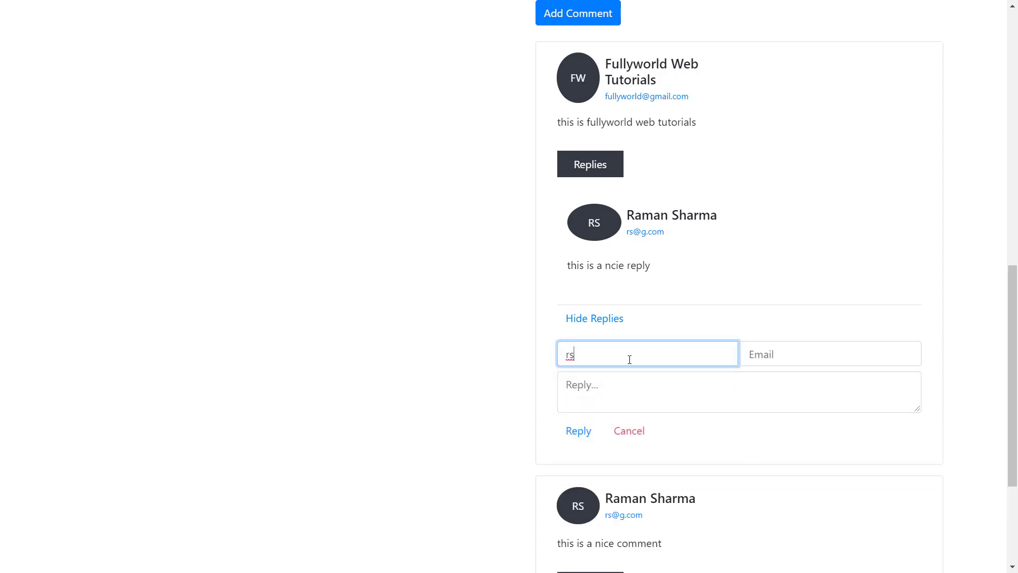
{"action": "key", "text": "BackSpace"}
{"action": "key", "text": "BackSpace"}
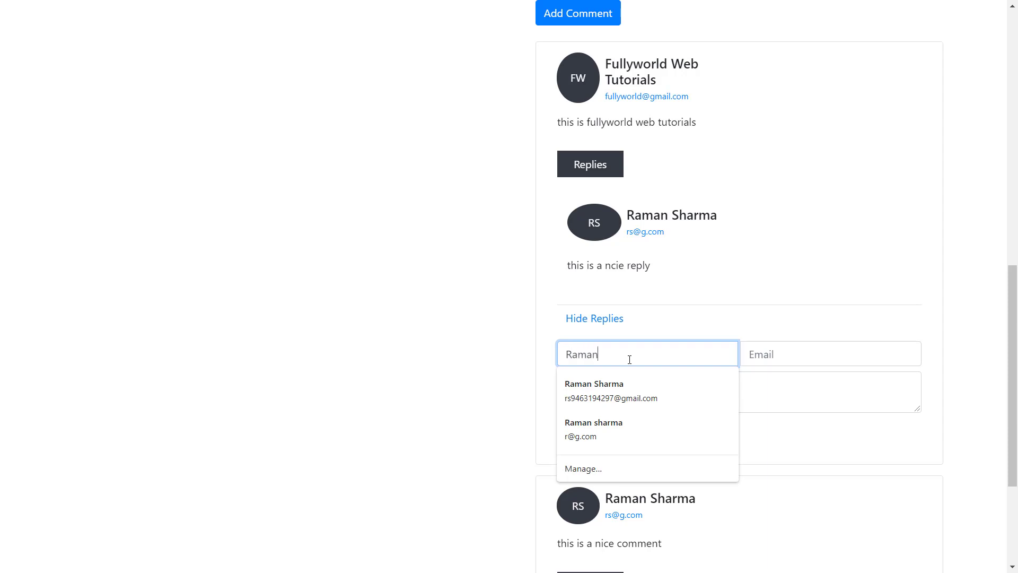
{"action": "key", "text": "Tab"}
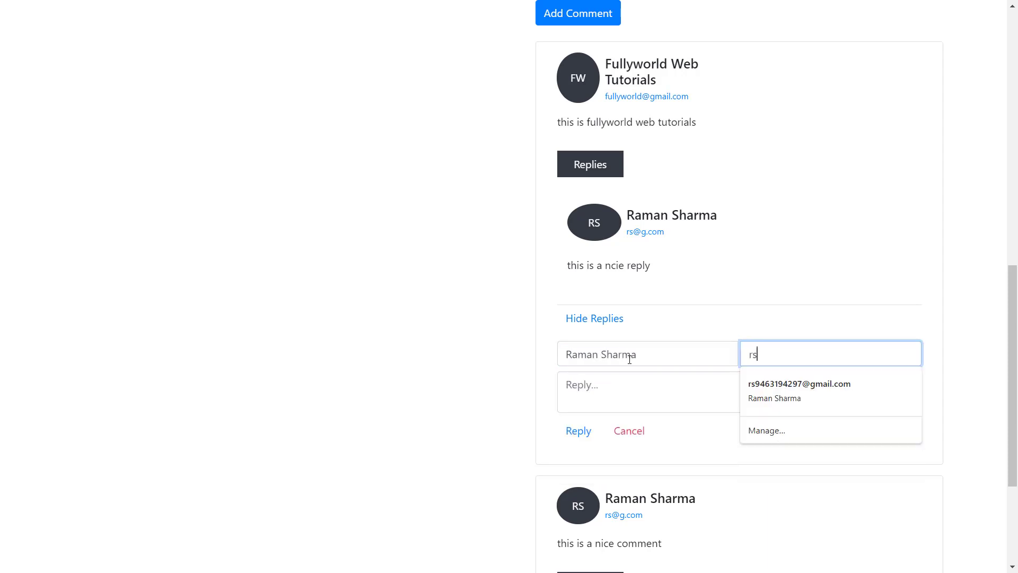
{"action": "key", "text": "Tab"}
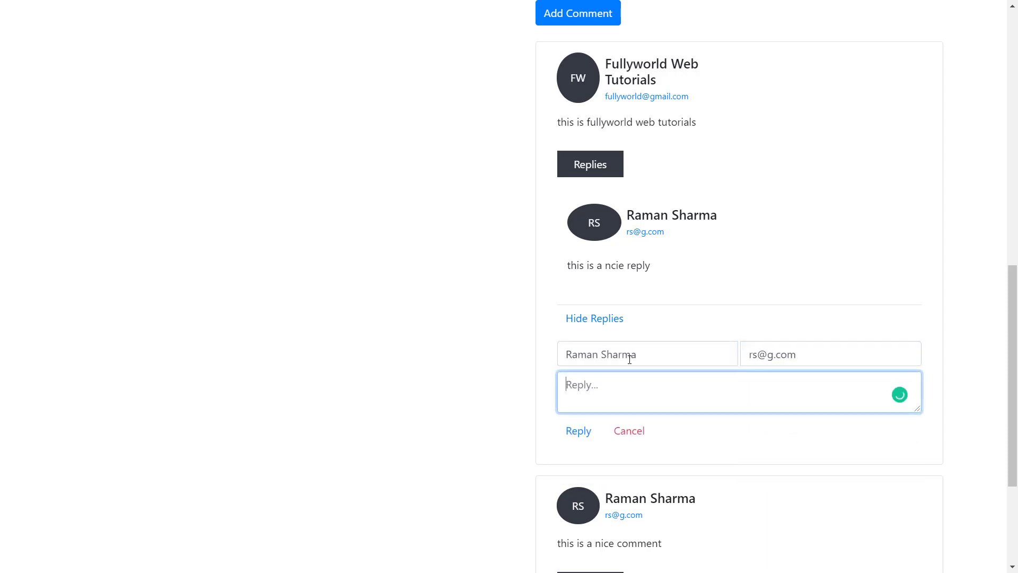
{"action": "type", "text": "this is nice second reply"}
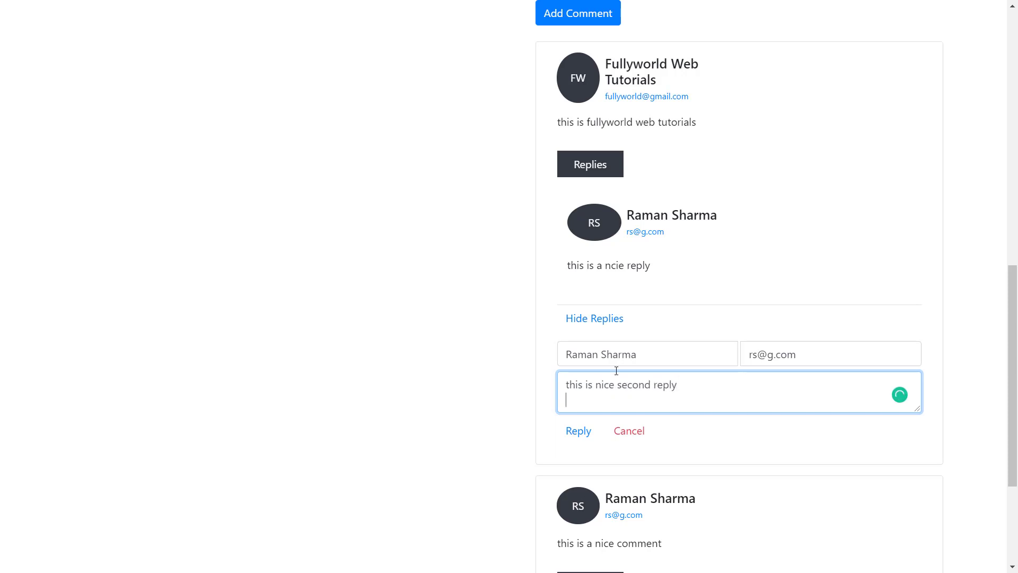
{"action": "left_click", "coordinate": [578, 430]}
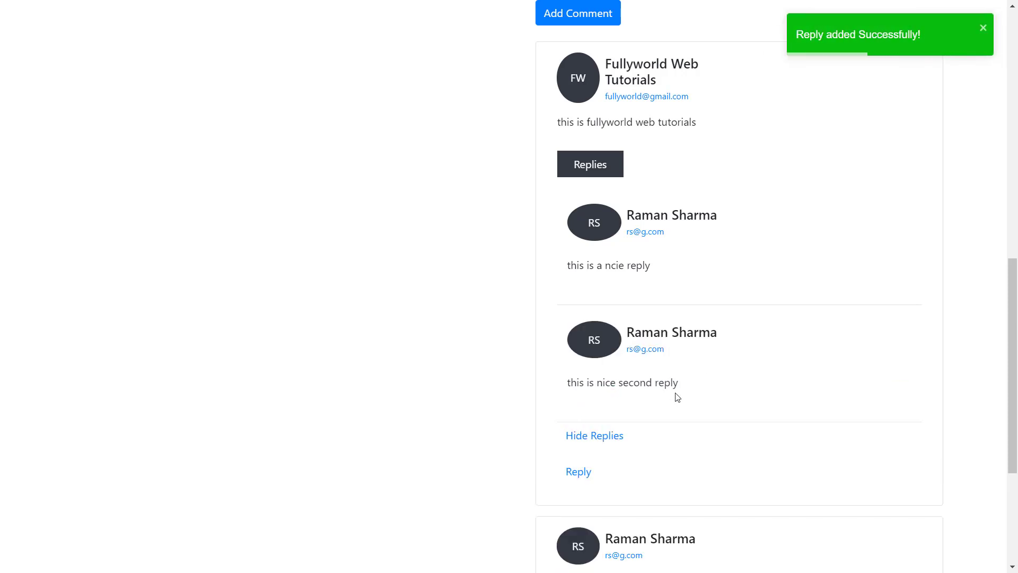
{"action": "left_click", "coordinate": [620, 436]}
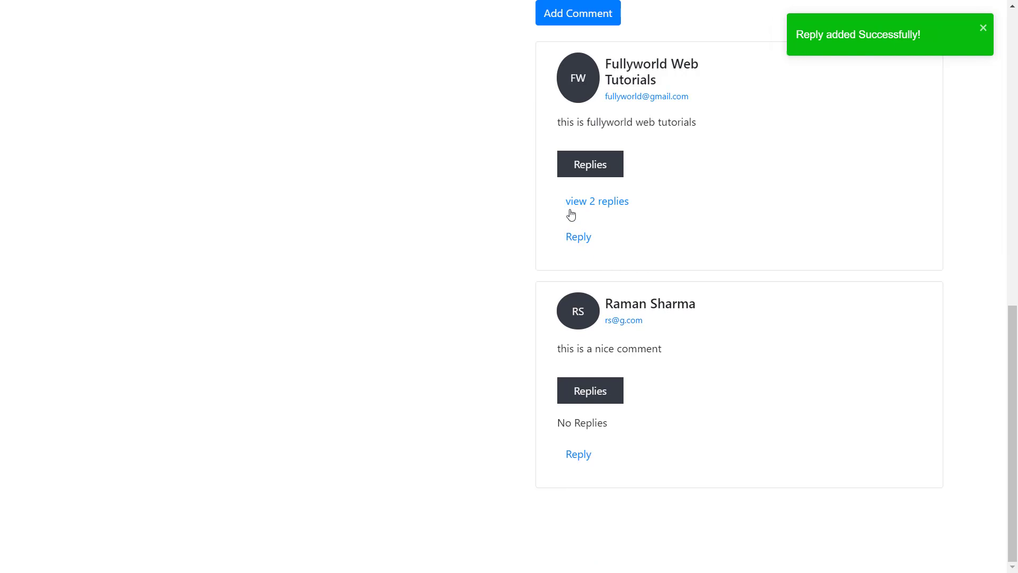
- Close the first comment's two replies and return to the blog home page
{"action": "left_click", "coordinate": [605, 202]}
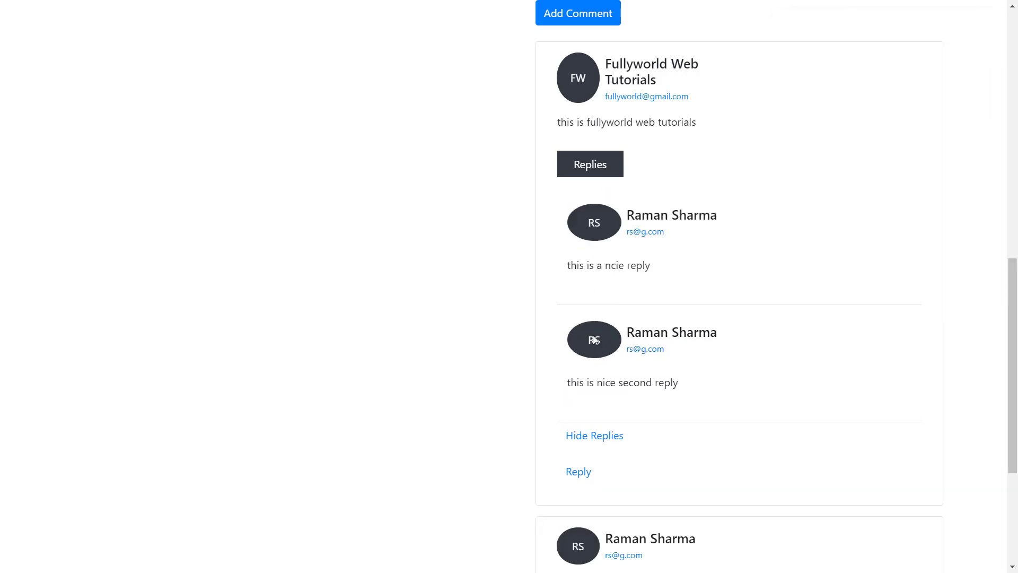
{"action": "left_click", "coordinate": [600, 434]}
{"action": "scroll", "coordinate": [597, 431], "scroll_direction": "up", "scroll_amount": 10}
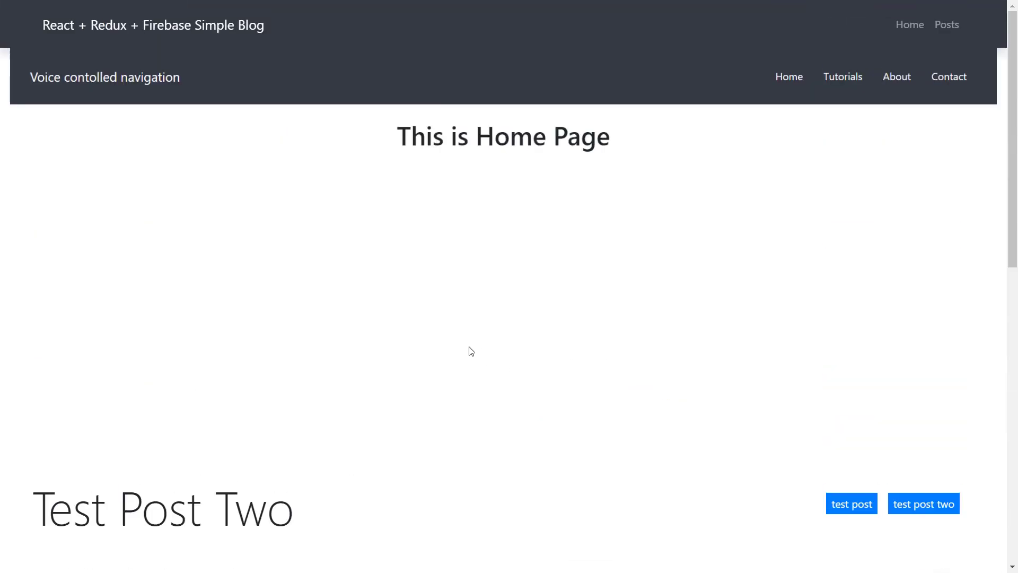
{"action": "scroll", "coordinate": [471, 351], "scroll_direction": "up", "scroll_amount": 1}
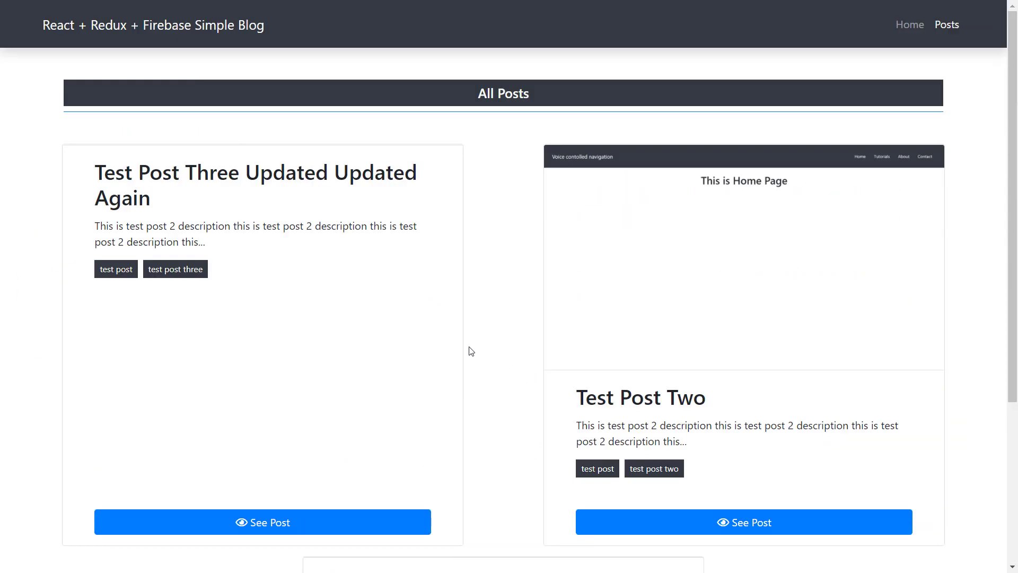
{"action": "scroll", "coordinate": [546, 276], "scroll_direction": "down", "scroll_amount": 1}
{"action": "scroll", "coordinate": [575, 250], "scroll_direction": "up", "scroll_amount": 1}
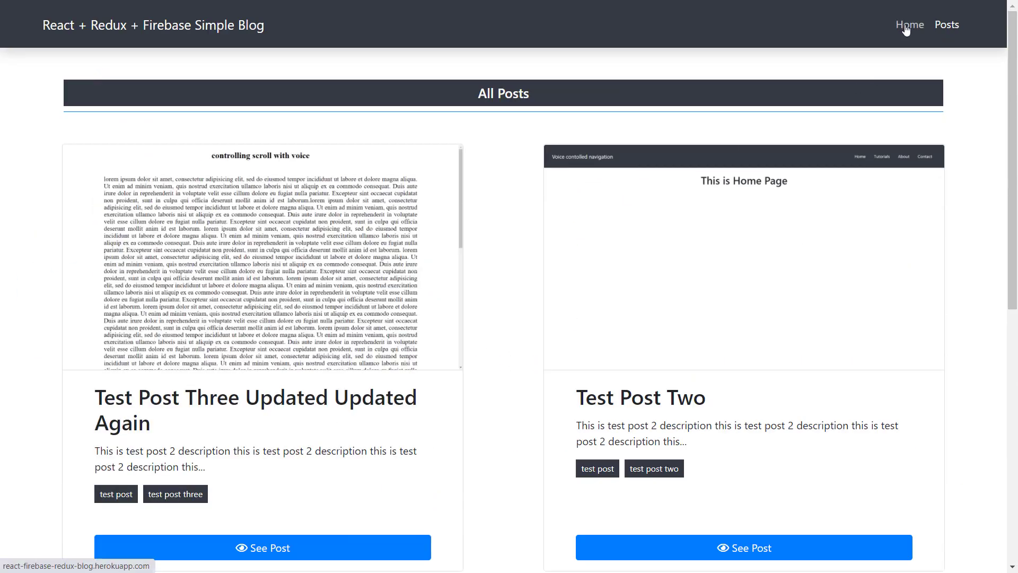
{"action": "left_click", "coordinate": [906, 29]}
{"action": "scroll", "coordinate": [704, 258], "scroll_direction": "down", "scroll_amount": 10}
{"action": "scroll", "coordinate": [704, 258], "scroll_direction": "up", "scroll_amount": 10}
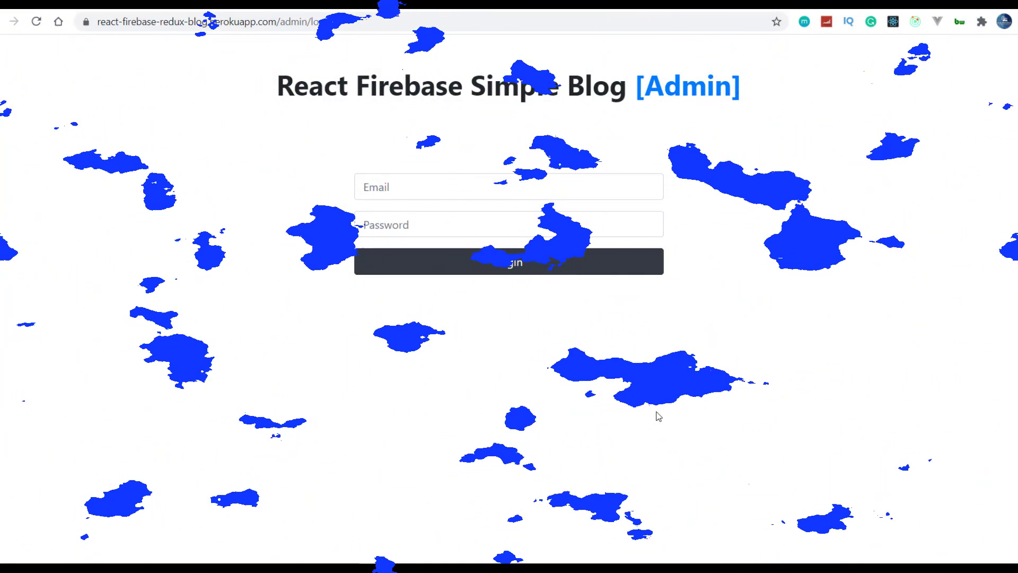
- Change the page address from /admin/login to /admin/dashboard and load it
{"action": "left_click", "coordinate": [335, 24]}
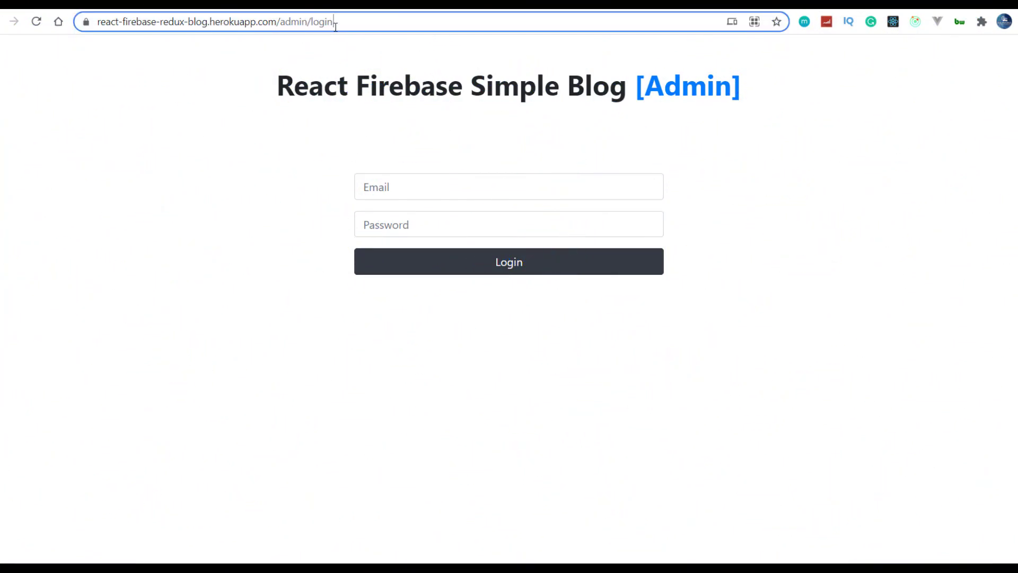
{"action": "left_click_drag", "start_coordinate": [335, 23], "coordinate": [308, 25]}
{"action": "key", "text": "BackSpace"}
{"action": "key", "text": "Return"}
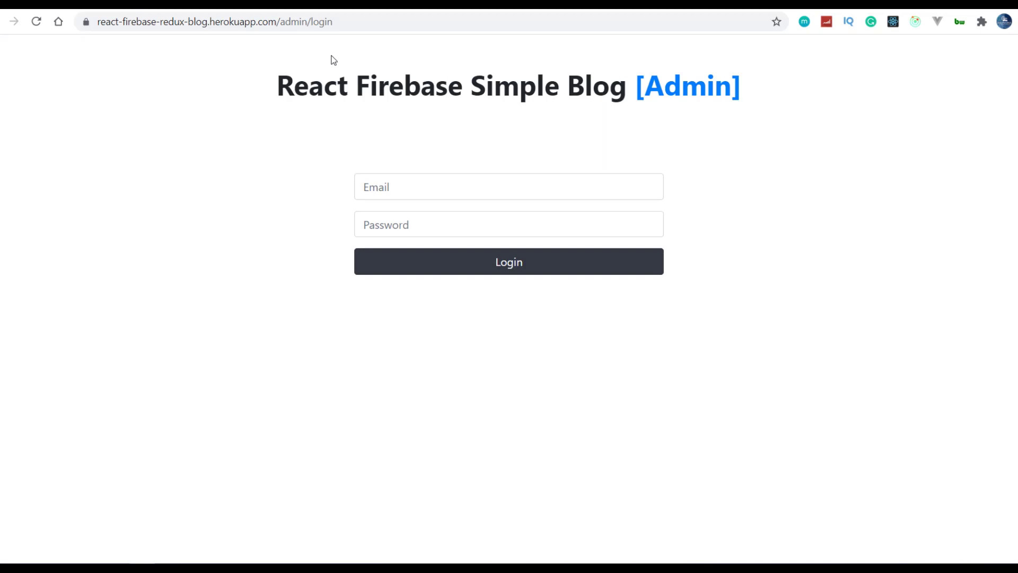
{"action": "left_click_drag", "start_coordinate": [335, 24], "coordinate": [313, 29]}
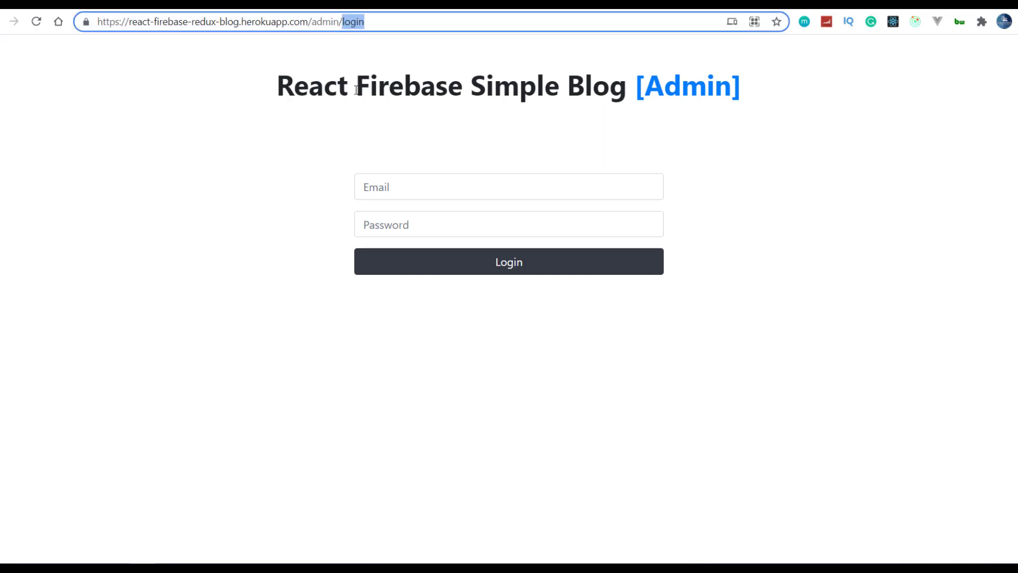
{"action": "type", "text": "d"}
{"action": "key", "text": "Return"}
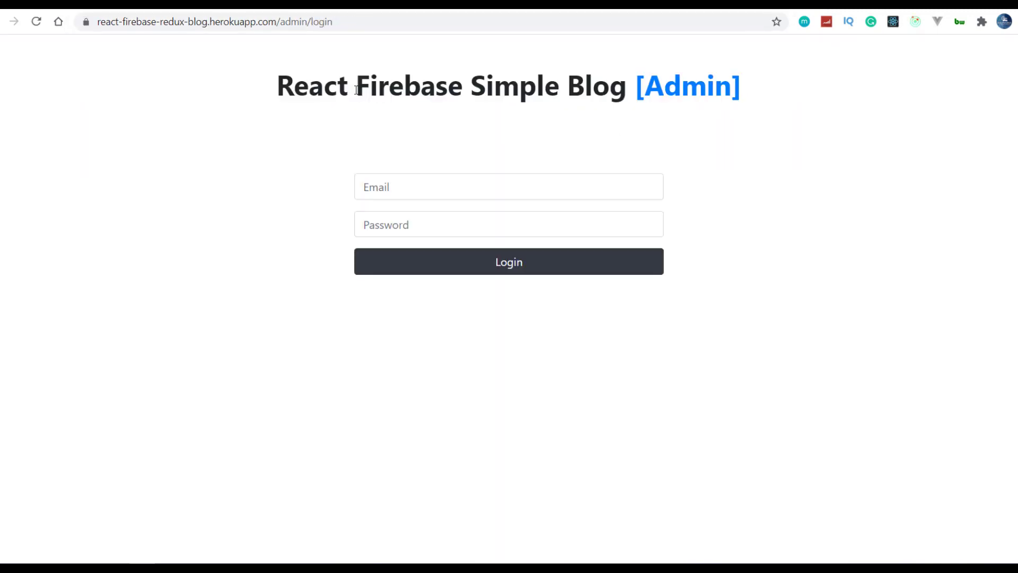
{"action": "left_click_drag", "start_coordinate": [273, 79], "coordinate": [719, 72]}
{"action": "left_click", "coordinate": [721, 72]}
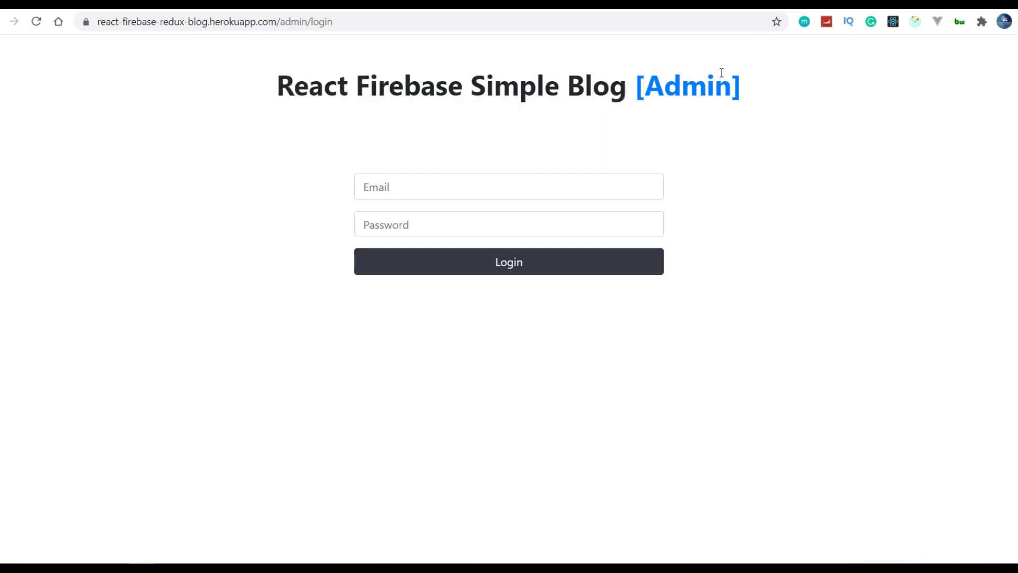
- Log in with the saved admin e-mail and the account password
{"action": "left_click", "coordinate": [464, 187]}
{"action": "left_click", "coordinate": [450, 216]}
{"action": "left_click", "coordinate": [454, 222]}
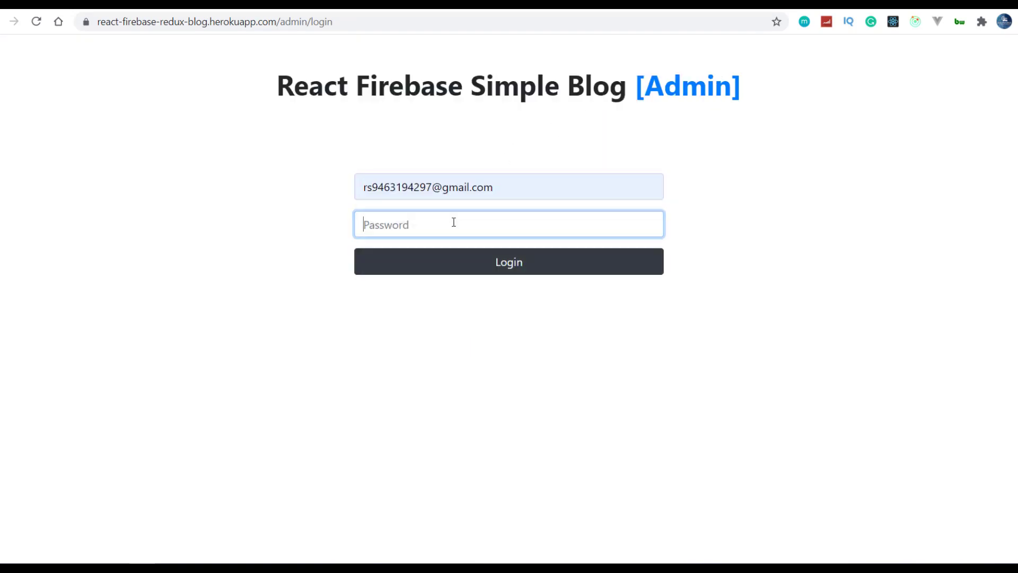
{"action": "type", "text": "•••••••••"}
{"action": "key", "text": "Return"}
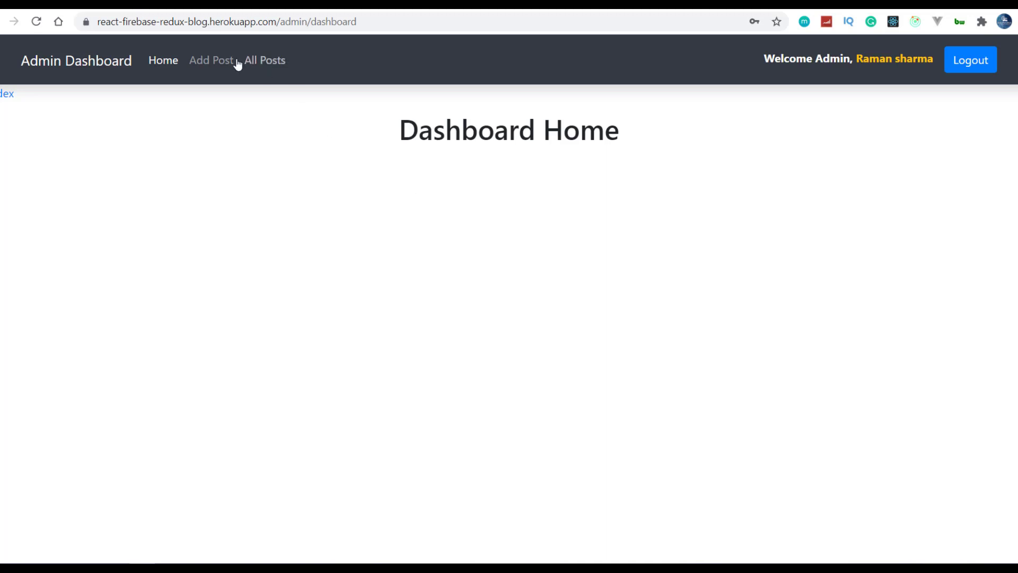
- Browse the dashboard's Add Post, All Posts and Dashboard Home pages
{"action": "left_click", "coordinate": [206, 67]}
{"action": "left_click", "coordinate": [255, 68]}
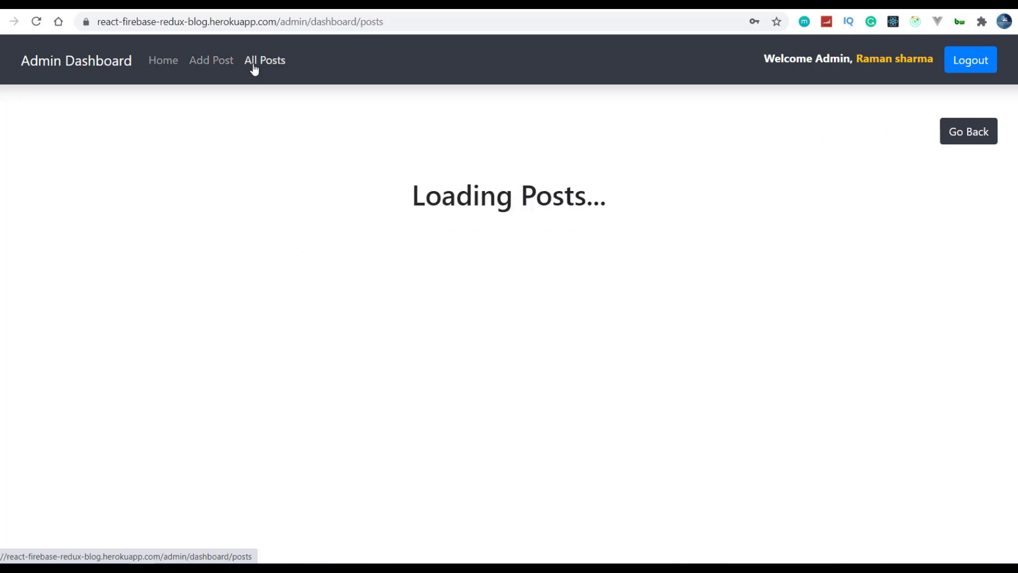
{"action": "left_click", "coordinate": [206, 68]}
{"action": "left_click", "coordinate": [169, 66]}
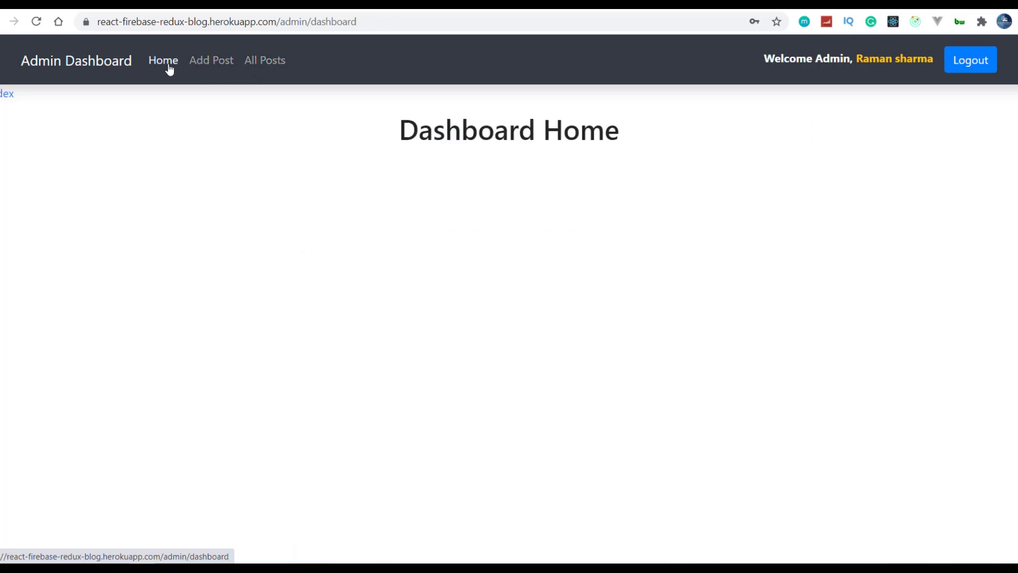
{"action": "left_click_drag", "start_coordinate": [425, 139], "coordinate": [654, 128]}
{"action": "left_click", "coordinate": [654, 128]}
- Revisit Add Post and Dashboard Home, ending on the empty Add Post form
{"action": "left_click", "coordinate": [217, 63]}
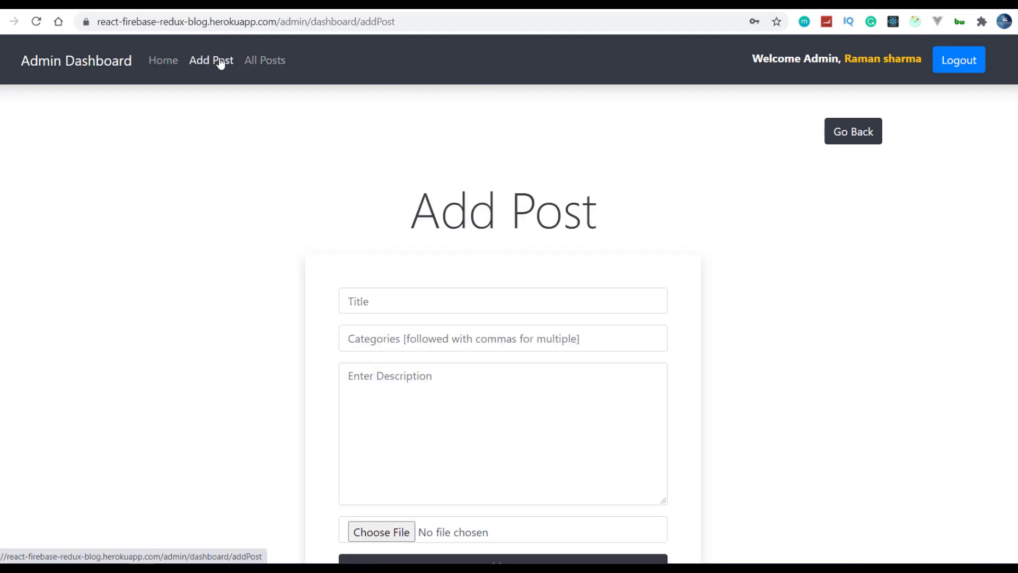
{"action": "scroll", "coordinate": [309, 186], "scroll_direction": "down", "scroll_amount": 2}
{"action": "scroll", "coordinate": [309, 186], "scroll_direction": "up", "scroll_amount": 2}
{"action": "left_click", "coordinate": [157, 66]}
{"action": "left_click_drag", "start_coordinate": [405, 140], "coordinate": [651, 138]}
{"action": "left_click", "coordinate": [651, 137]}
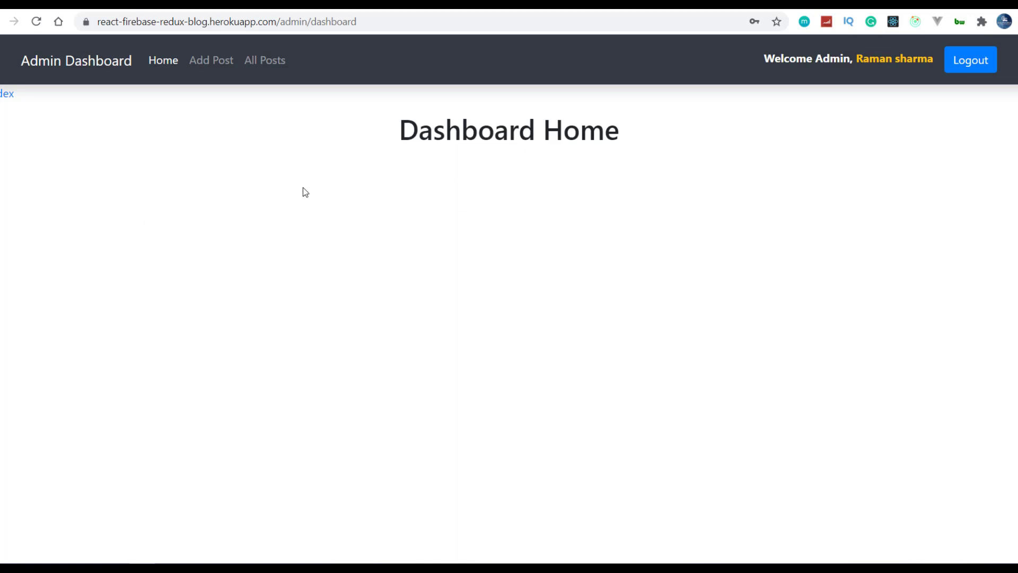
{"action": "left_click", "coordinate": [218, 62]}
{"action": "scroll", "coordinate": [391, 195], "scroll_direction": "down", "scroll_amount": 2}
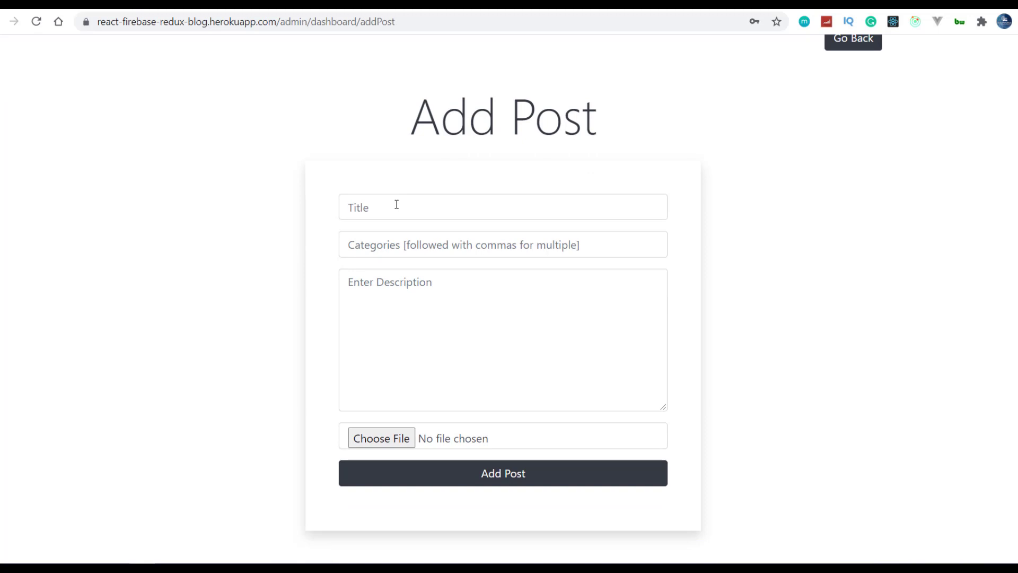
- Enter title 'this is new post', categories 'new post, test post, demo post', description 'this is a test post', then submit
{"action": "left_click", "coordinate": [396, 204]}
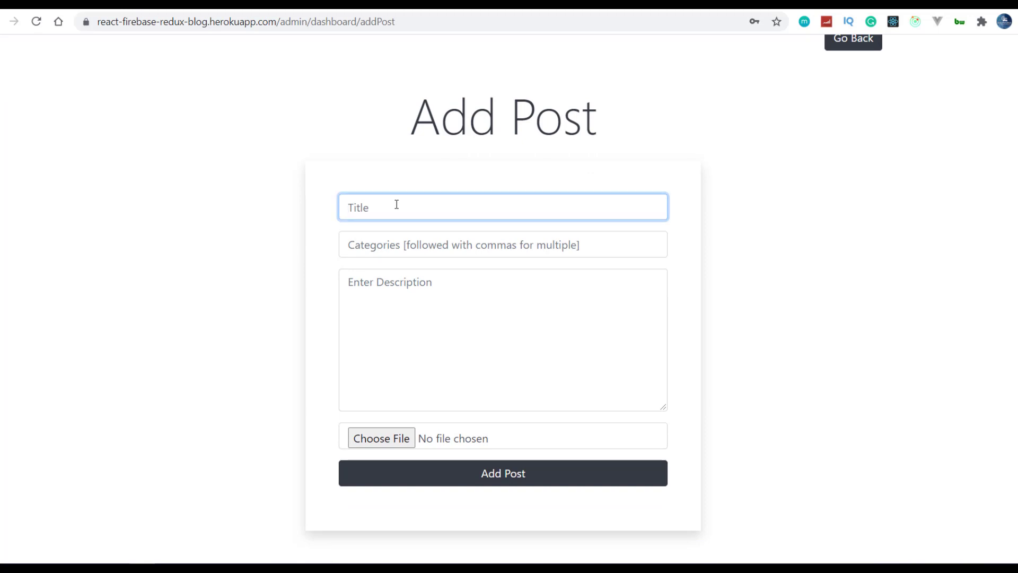
{"action": "type", "text": "this is new post"}
{"action": "left_click", "coordinate": [397, 243]}
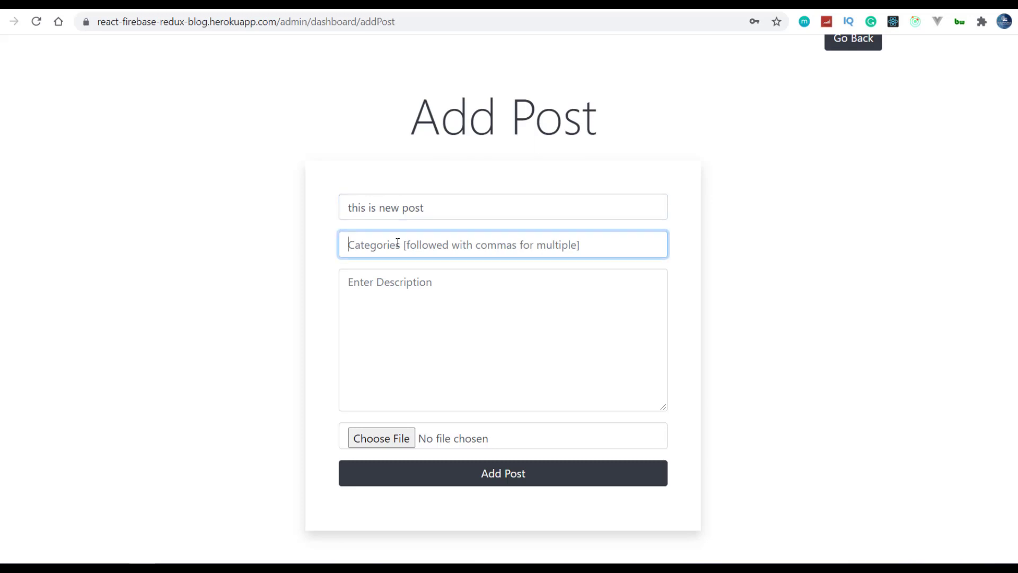
{"action": "type", "text": "new"}
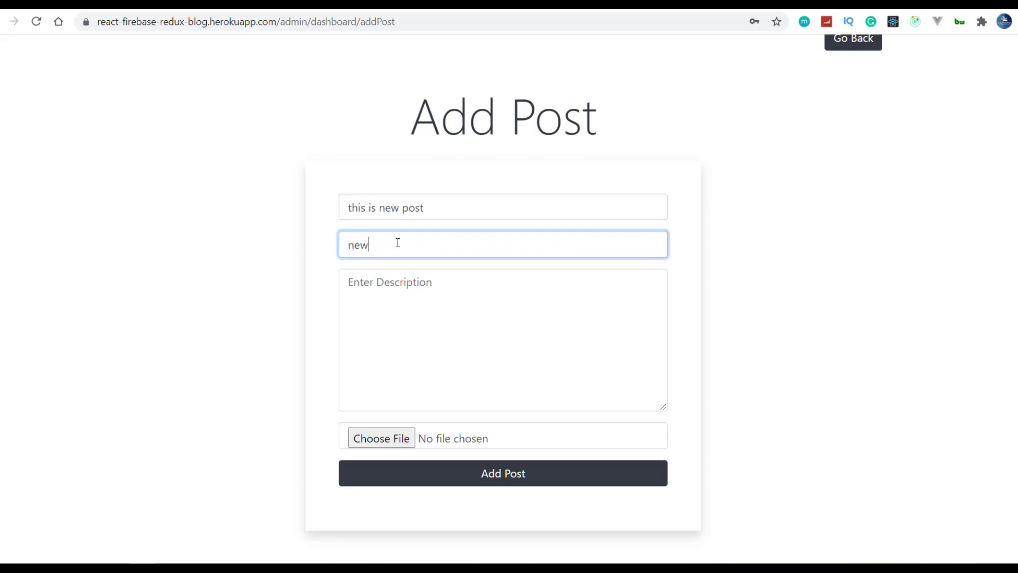
{"action": "type", "text": " post, test post, demo post"}
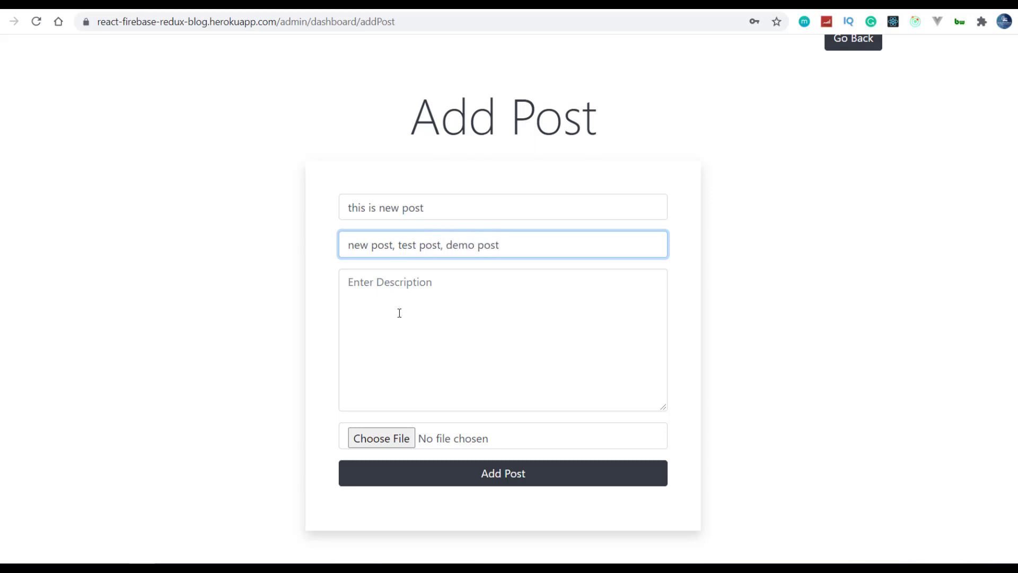
{"action": "left_click", "coordinate": [400, 315]}
{"action": "type", "text": "this i"}
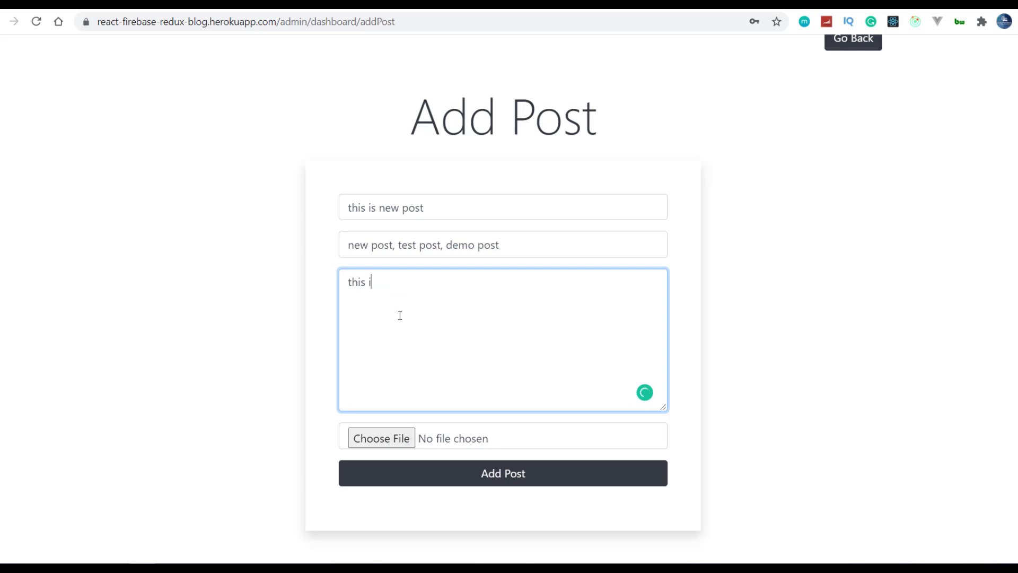
{"action": "type", "text": "s a test post"}
{"action": "left_click", "coordinate": [410, 477]}
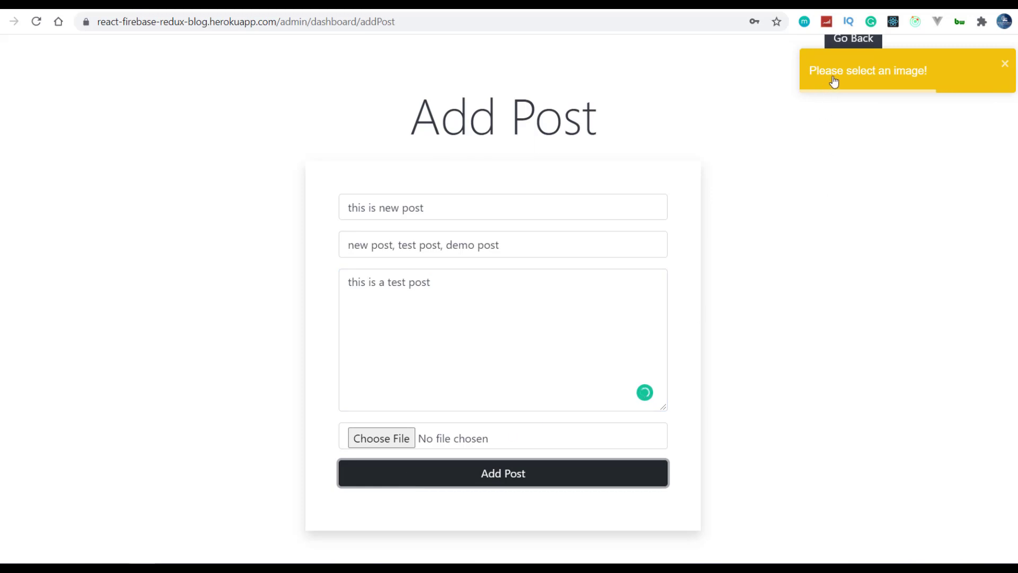
- Attach REACT REDUX.png as the post image and resubmit the form
{"action": "left_click", "coordinate": [399, 438]}
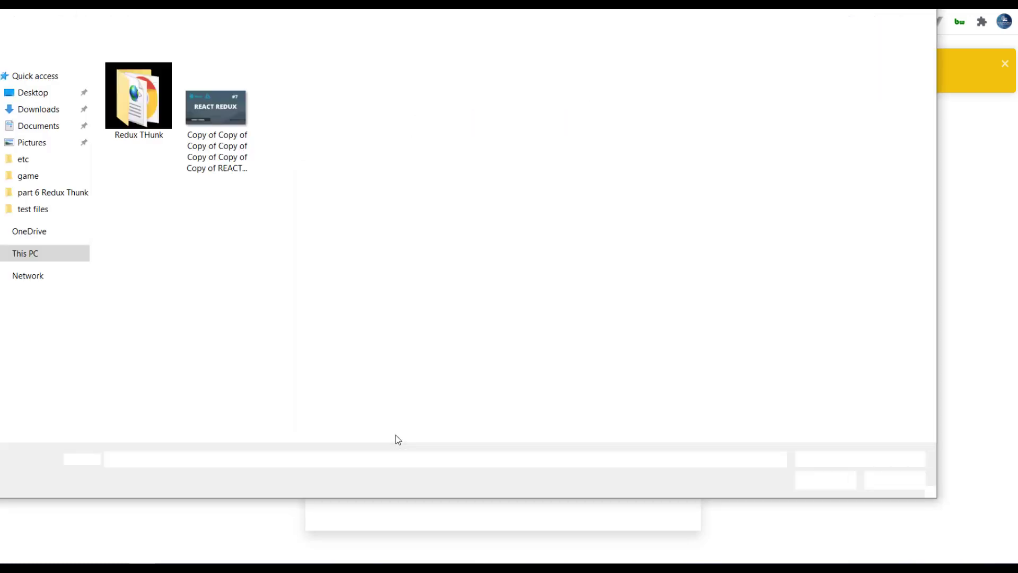
{"action": "left_click", "coordinate": [251, 149]}
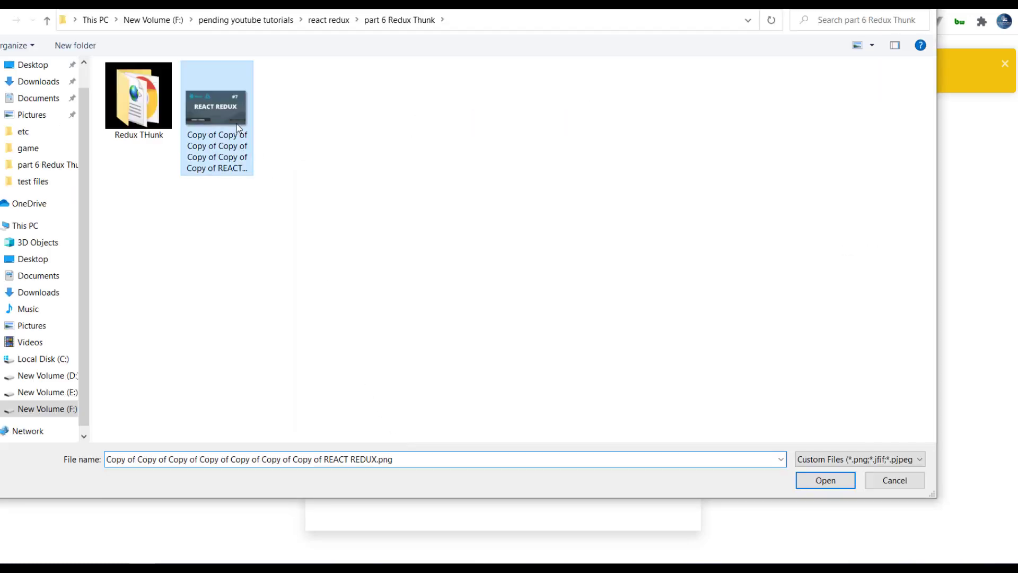
{"action": "left_click", "coordinate": [803, 480]}
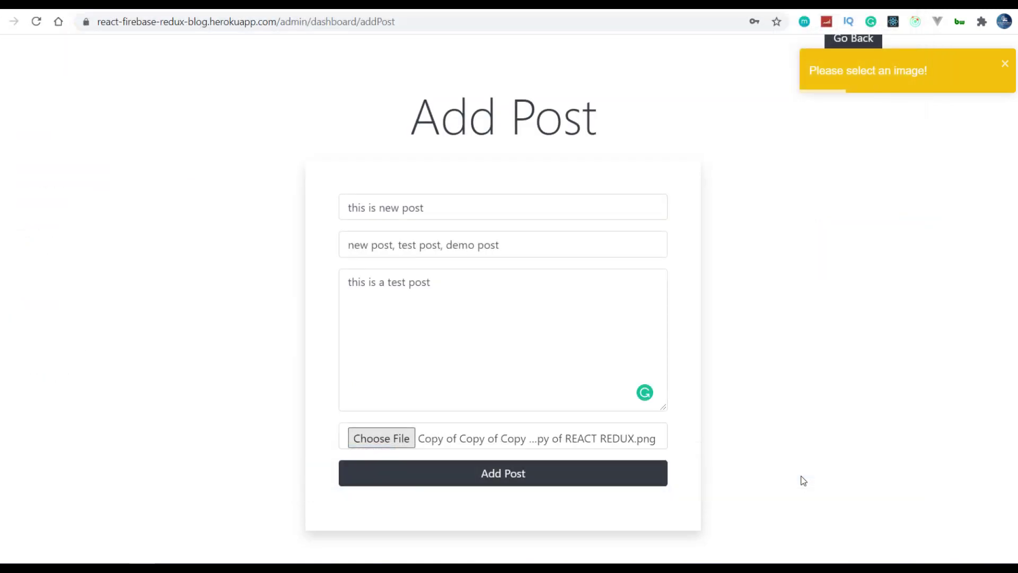
{"action": "left_click", "coordinate": [576, 472]}
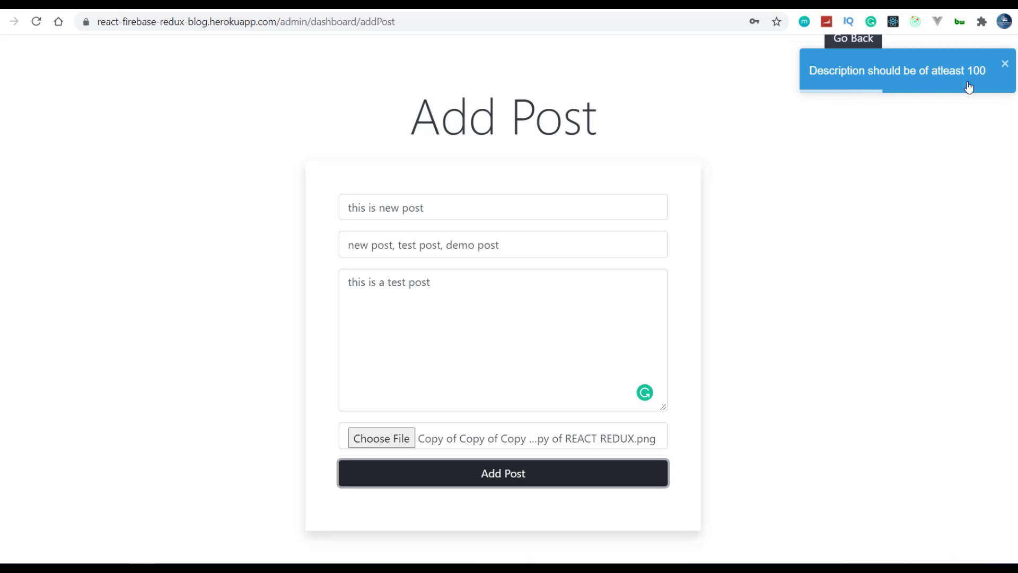
- Write the description 'this is a new test post for the demo of the app' and paste it repeatedly
{"action": "left_click", "coordinate": [472, 288]}
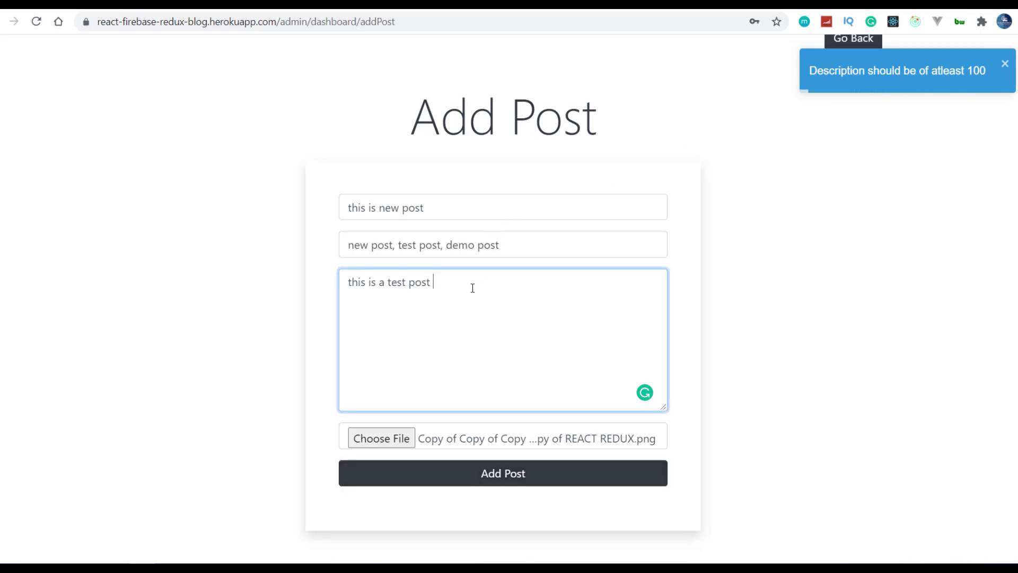
{"action": "type", "text": "this is "}
{"action": "type", "text": "a new "}
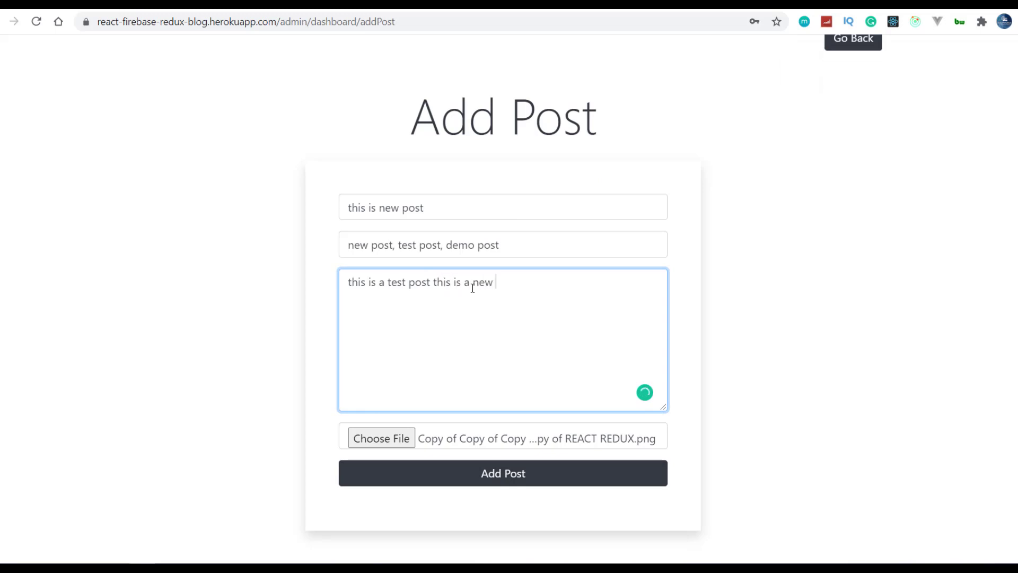
{"action": "type", "text": "test post for the demo of t"}
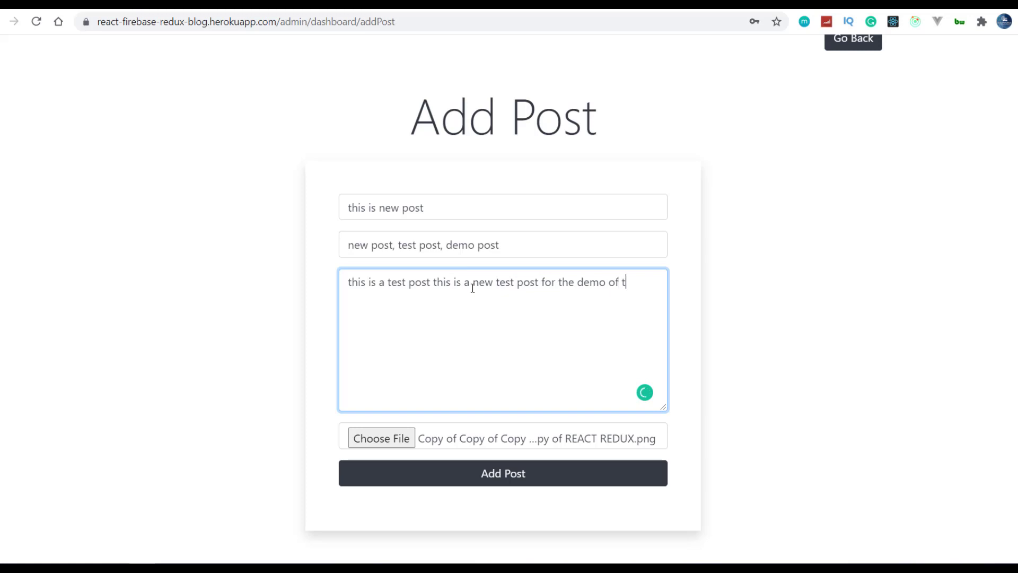
{"action": "type", "text": "he app"}
{"action": "key", "text": "ctrl+a"}
{"action": "key", "text": "ctrl+c"}
{"action": "key", "text": "Right"}
{"action": "key", "text": "ctrl+v"}
{"action": "key", "text": "ctrl+v"}
{"action": "key", "text": "ctrl+v"}
{"action": "key", "text": "ctrl+v"}
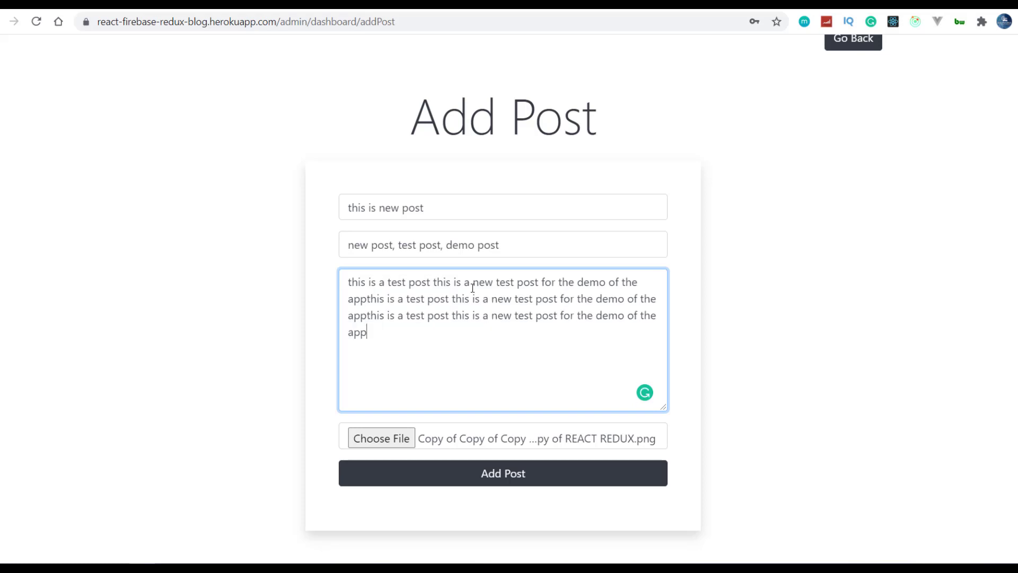
- Submit 'this is new post' with Add Post
{"action": "left_click", "coordinate": [451, 470]}
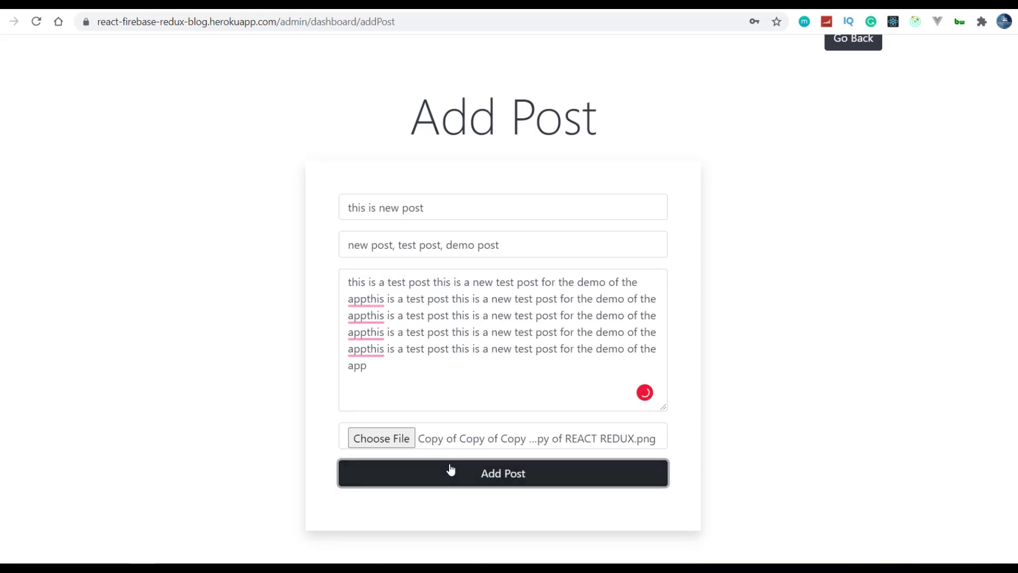
{"action": "left_click", "coordinate": [487, 501]}
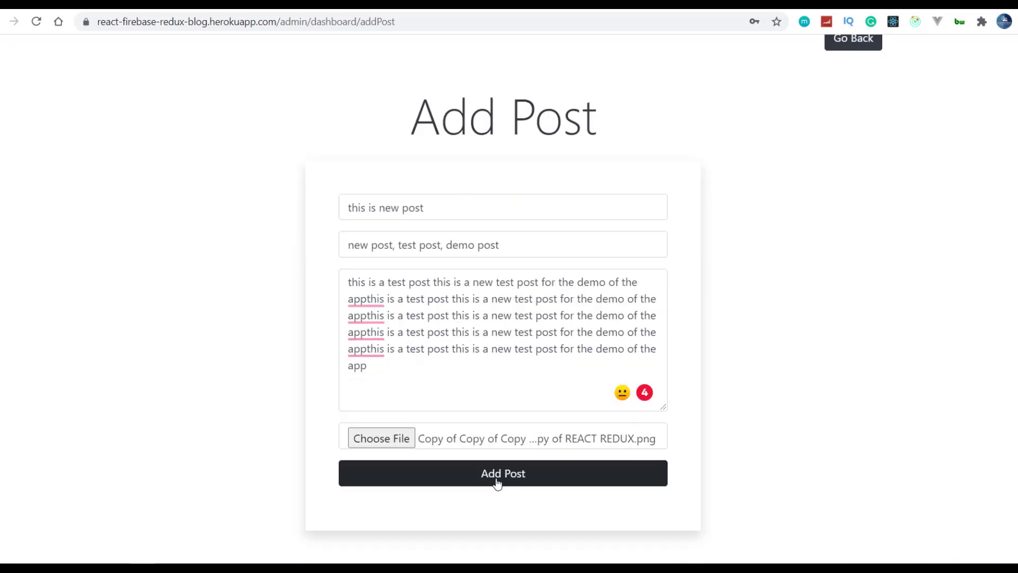
{"action": "left_click", "coordinate": [498, 480]}
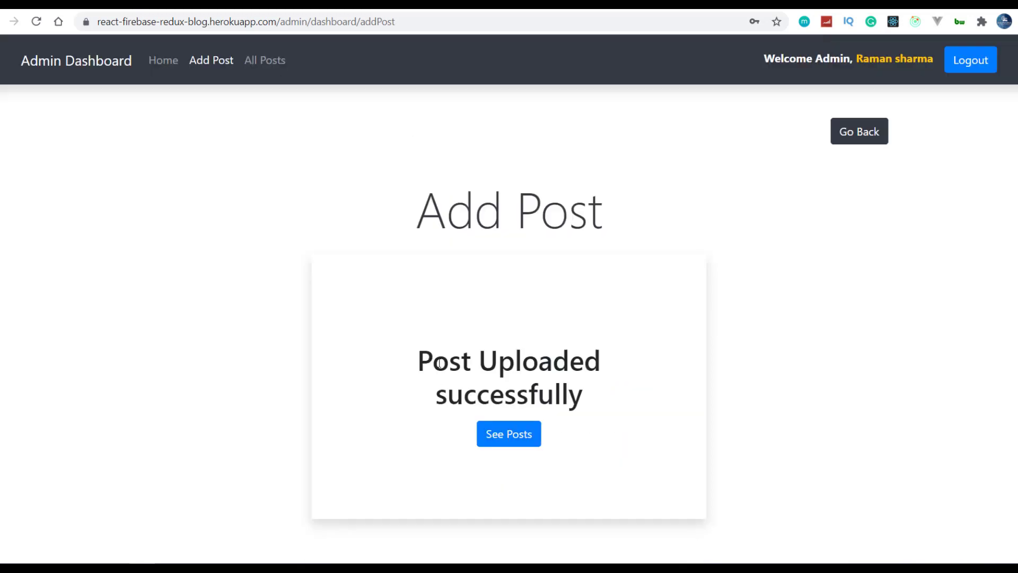
- Go from the 'Post Uploaded successfully' message to the admin All Posts list
{"action": "left_click_drag", "start_coordinate": [440, 363], "coordinate": [430, 356]}
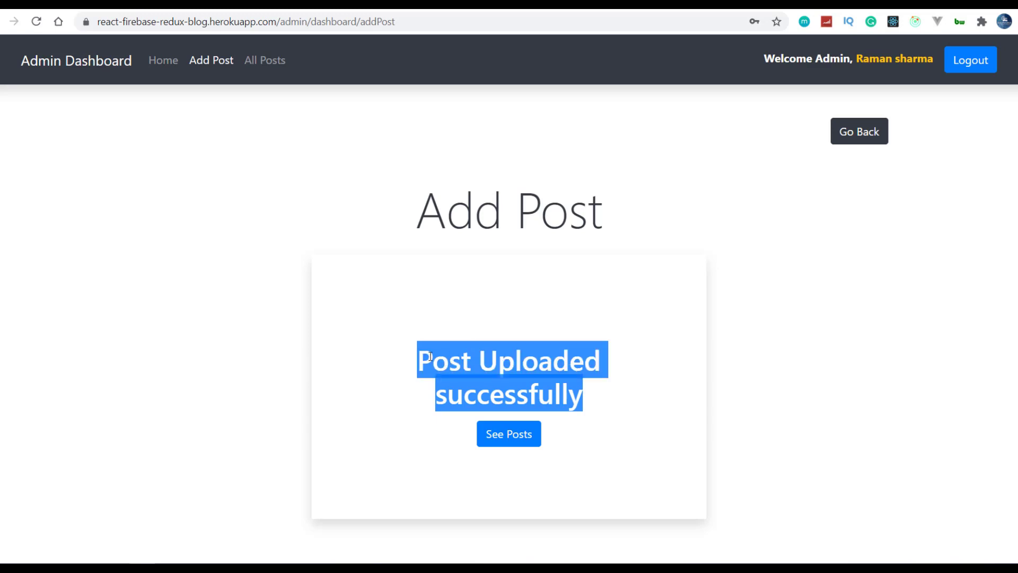
{"action": "left_click", "coordinate": [430, 354]}
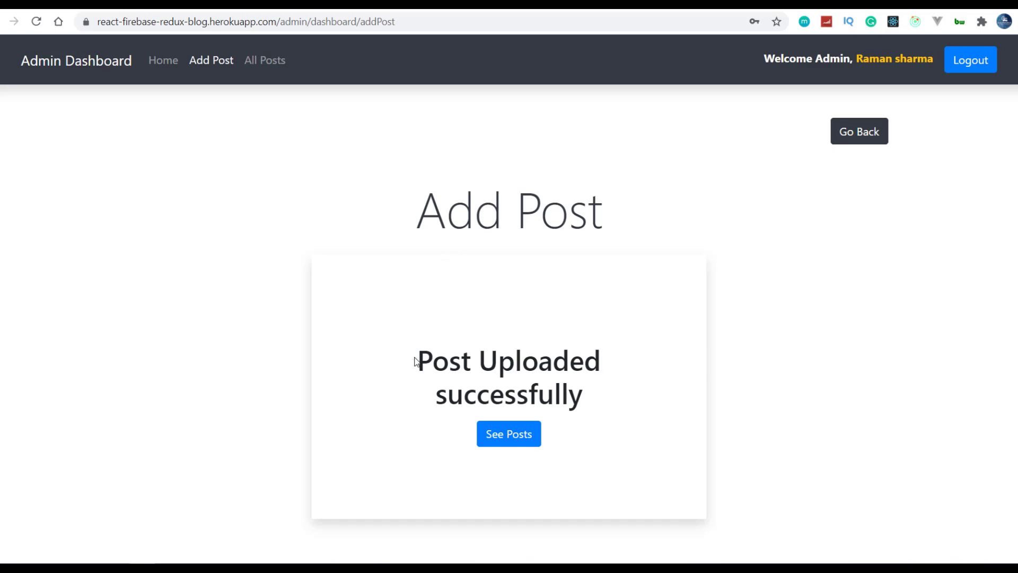
{"action": "left_click_drag", "start_coordinate": [415, 361], "coordinate": [423, 354]}
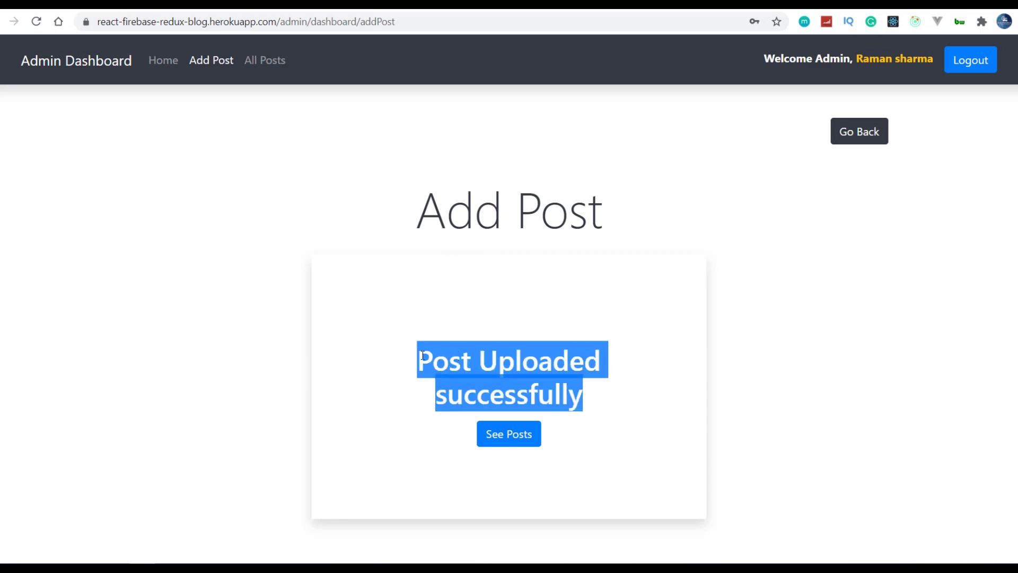
{"action": "left_click", "coordinate": [494, 511]}
{"action": "left_click", "coordinate": [507, 434]}
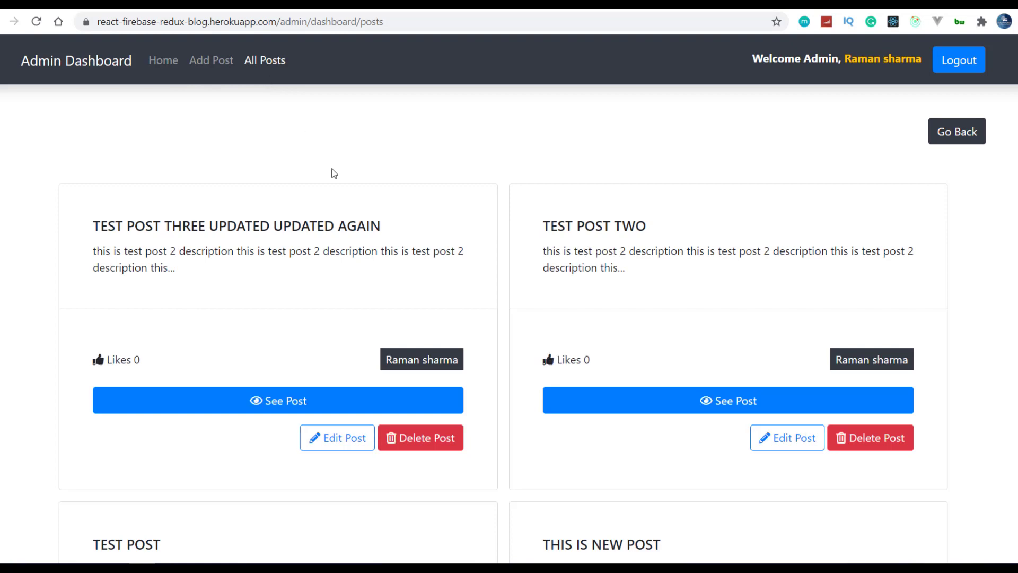
- Scroll down the All Posts list past TEST POST TWO to THIS IS NEW POST
{"action": "scroll", "coordinate": [348, 191], "scroll_direction": "down", "scroll_amount": 3}
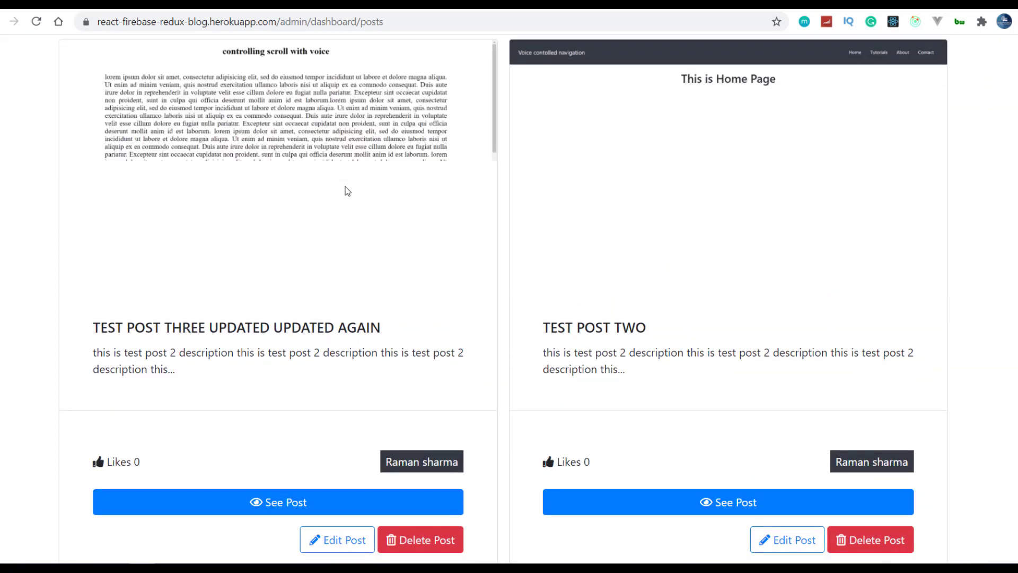
{"action": "left_click_drag", "start_coordinate": [101, 327], "coordinate": [422, 332]}
{"action": "left_click", "coordinate": [422, 333]}
{"action": "left_click_drag", "start_coordinate": [541, 327], "coordinate": [691, 342]}
{"action": "left_click", "coordinate": [691, 342]}
{"action": "scroll", "coordinate": [689, 339], "scroll_direction": "down", "scroll_amount": 8}
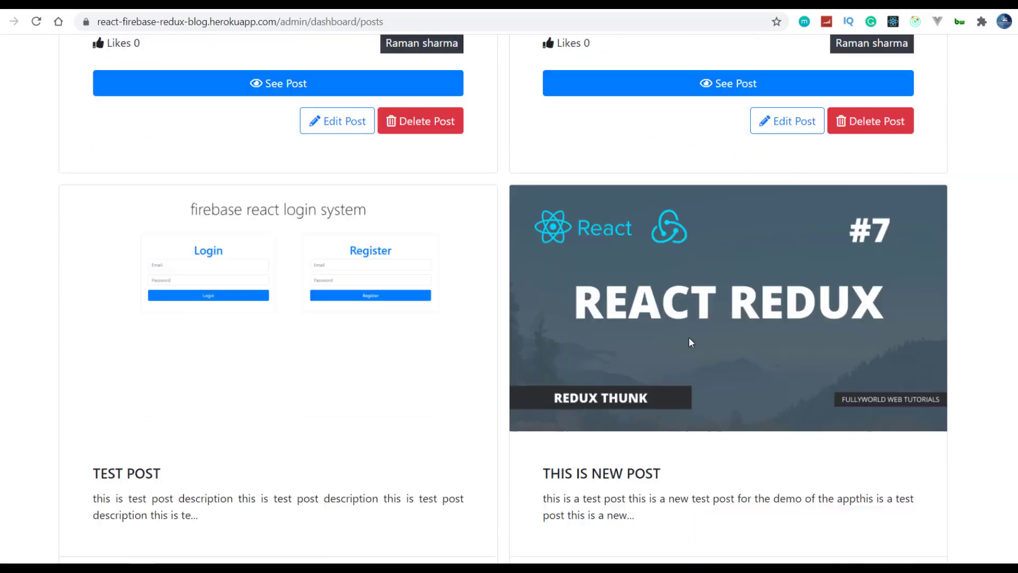
{"action": "scroll", "coordinate": [690, 341], "scroll_direction": "down", "scroll_amount": 2}
{"action": "left_click_drag", "start_coordinate": [545, 365], "coordinate": [712, 365]}
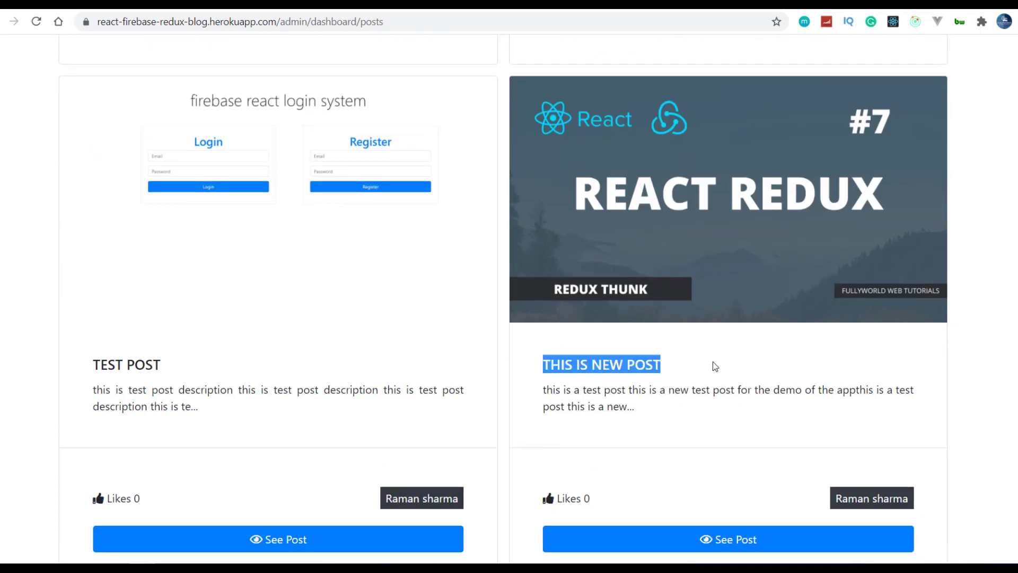
{"action": "left_click", "coordinate": [715, 366]}
{"action": "scroll", "coordinate": [713, 366], "scroll_direction": "down", "scroll_amount": 1}
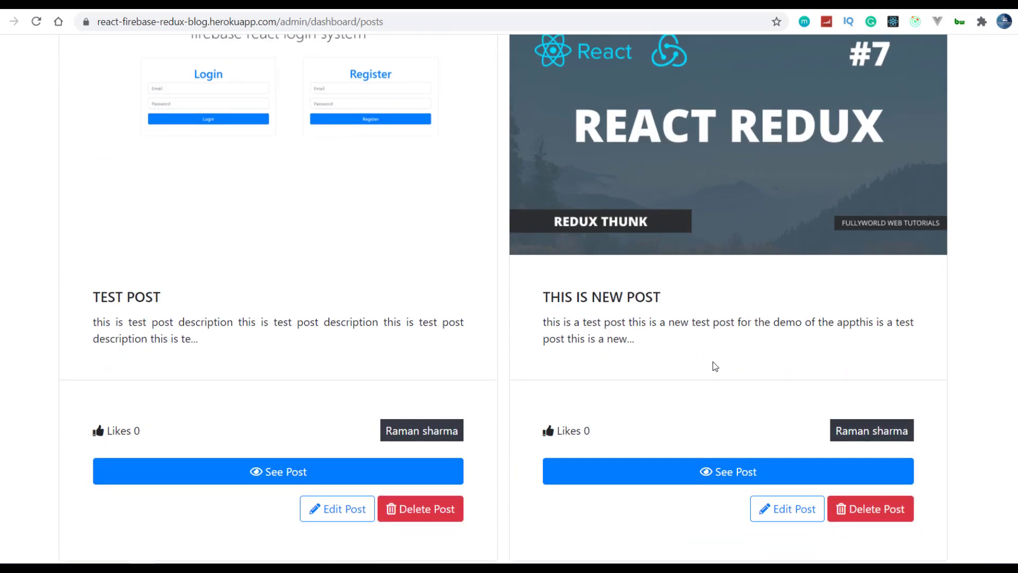
- Open THIS IS NEW POST's edit form, go back, then open its full post page
{"action": "left_click", "coordinate": [779, 507]}
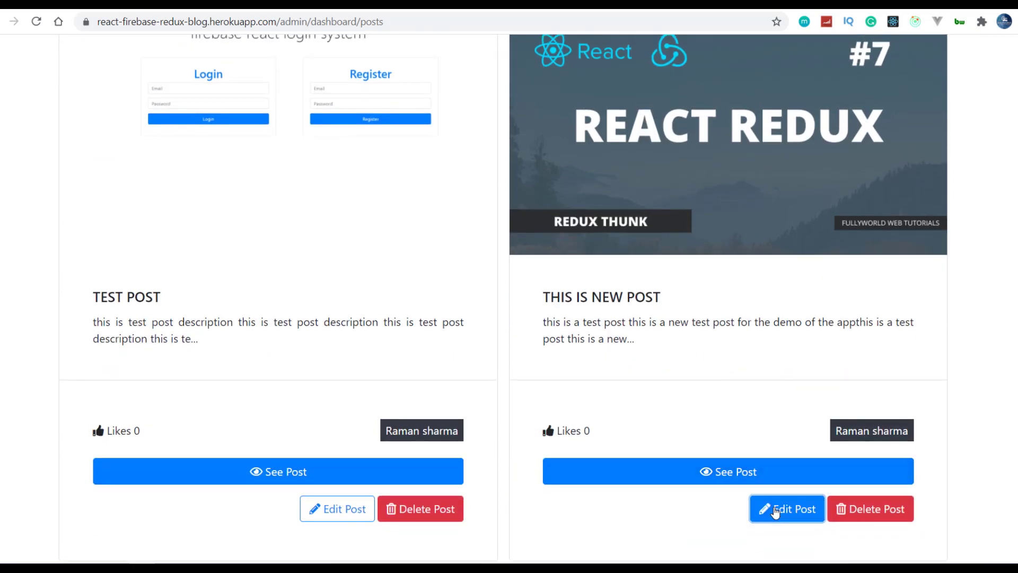
{"action": "left_click", "coordinate": [646, 480]}
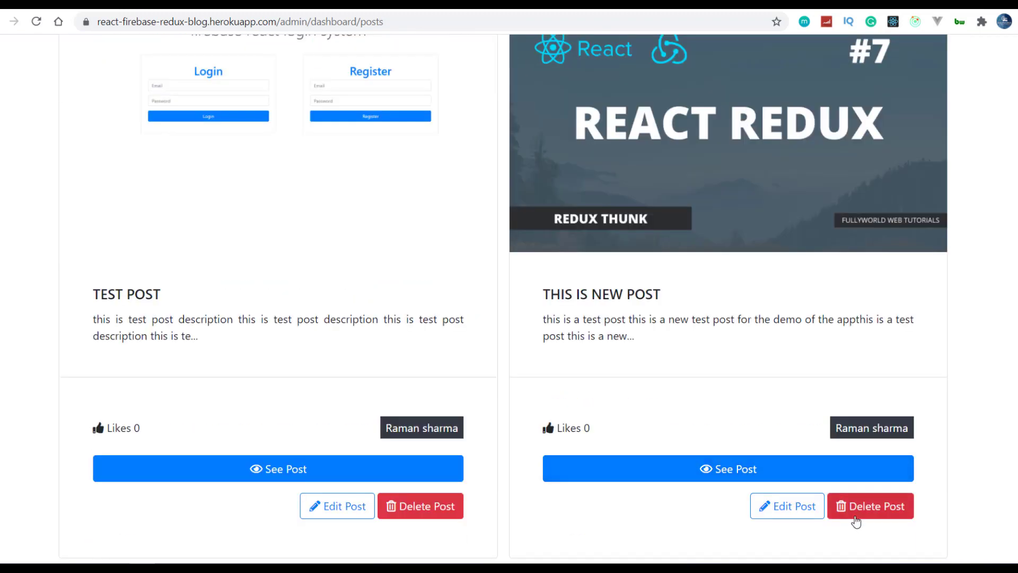
{"action": "left_click", "coordinate": [776, 476]}
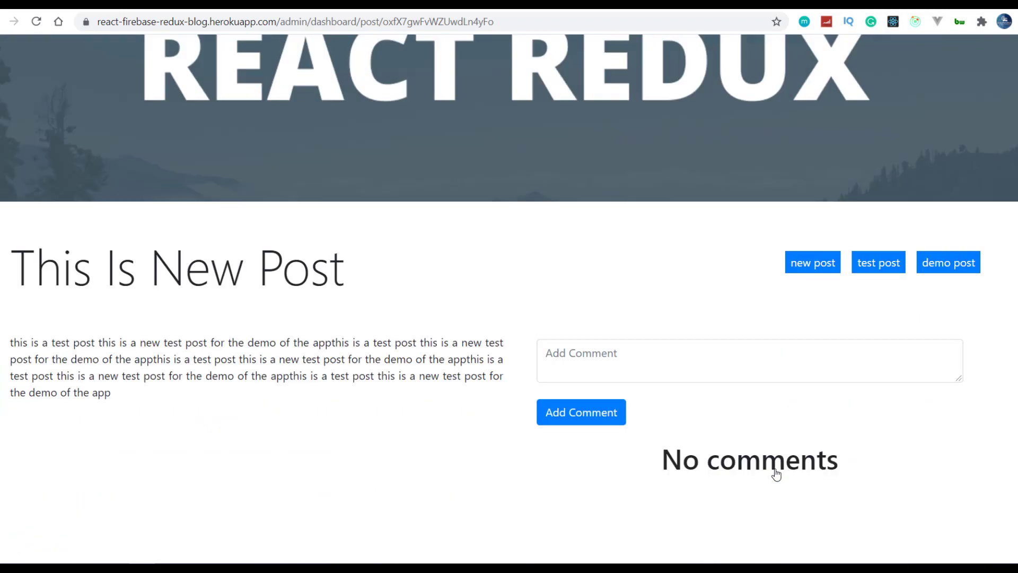
{"action": "left_click_drag", "start_coordinate": [662, 457], "coordinate": [846, 455]}
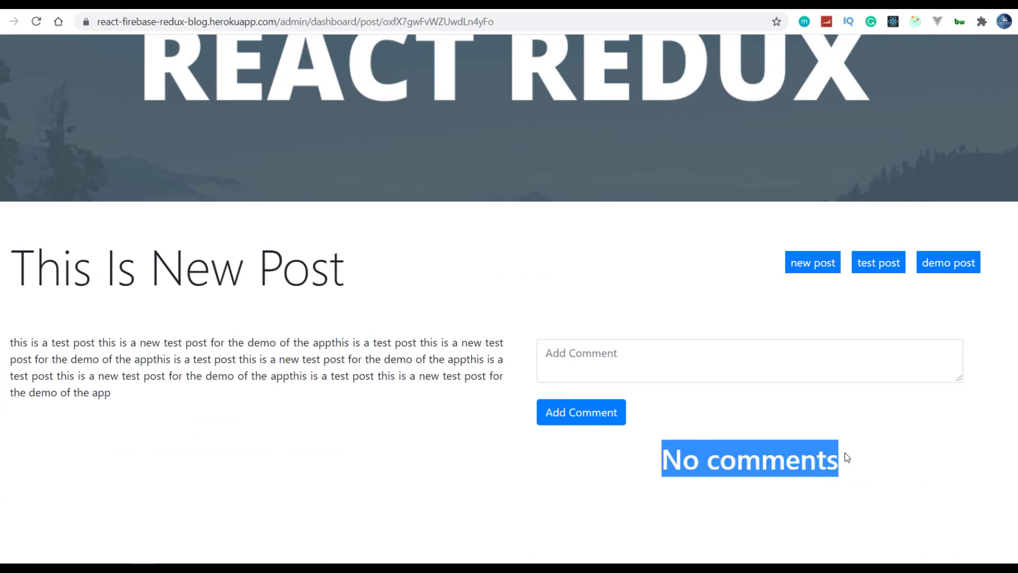
{"action": "left_click", "coordinate": [845, 453]}
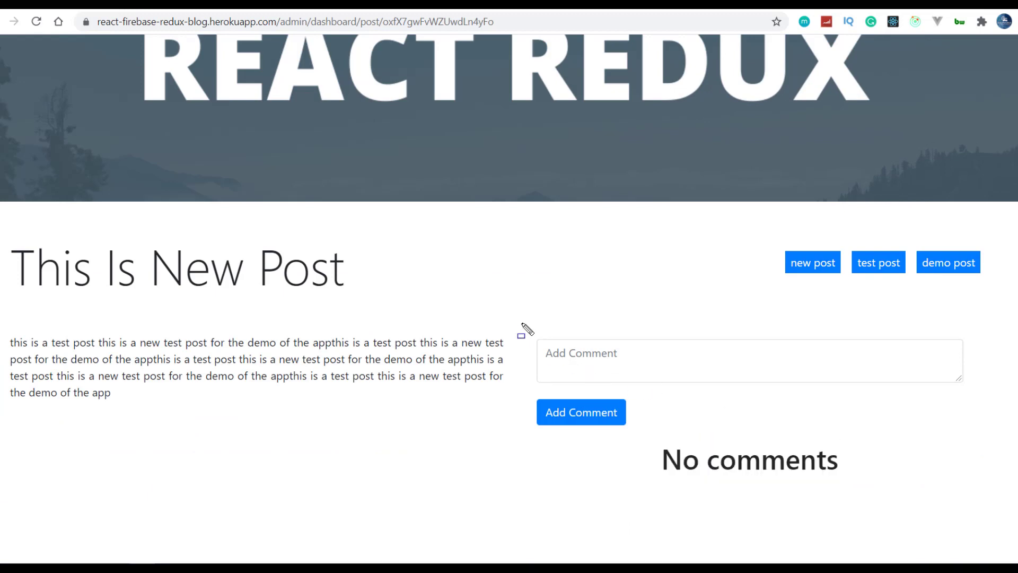
{"action": "left_click_drag", "start_coordinate": [893, 421], "coordinate": [1005, 395]}
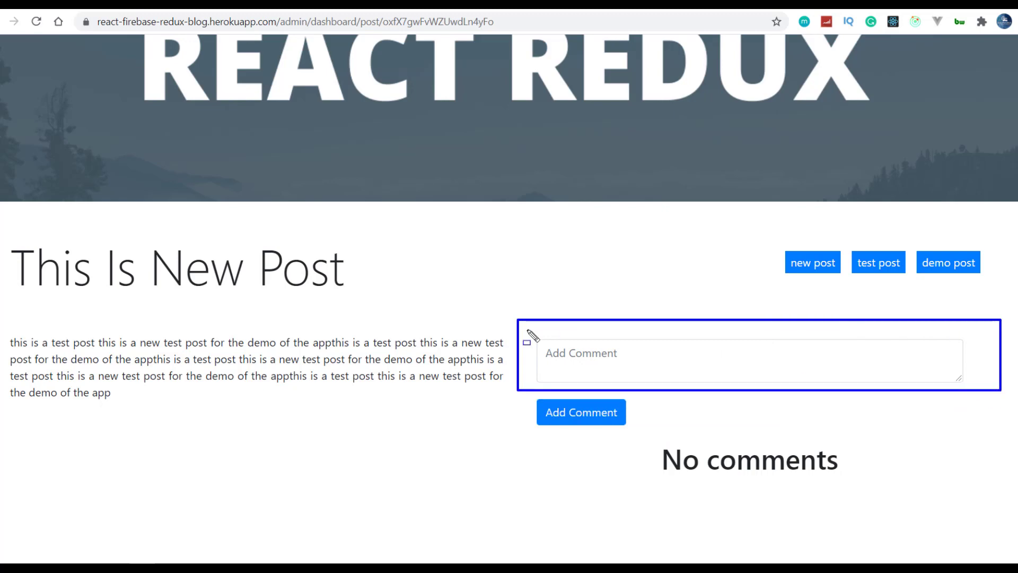
{"action": "left_click_drag", "start_coordinate": [529, 337], "coordinate": [636, 375]}
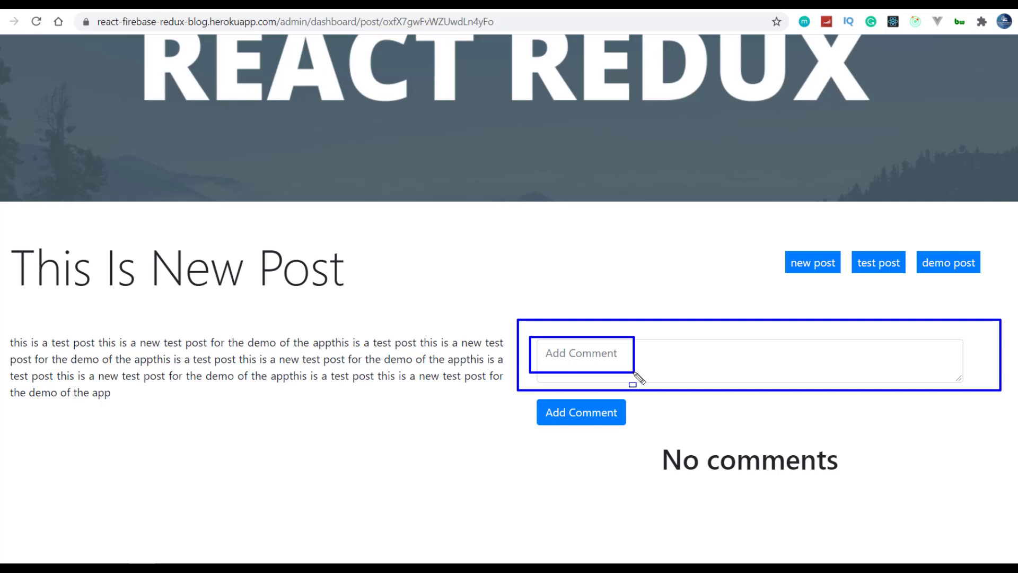
{"action": "key", "text": "Escape"}
- Add the comment 'this is a nice comment' to This Is New Post
{"action": "left_click", "coordinate": [616, 360]}
{"action": "type", "text": "thi"}
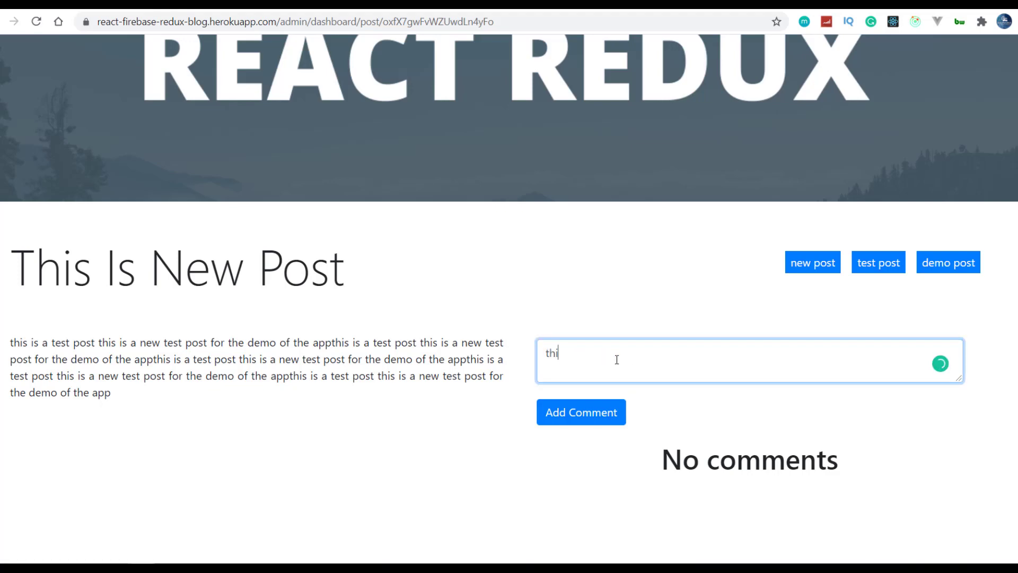
{"action": "type", "text": "s is a nice comment"}
{"action": "left_click", "coordinate": [598, 417]}
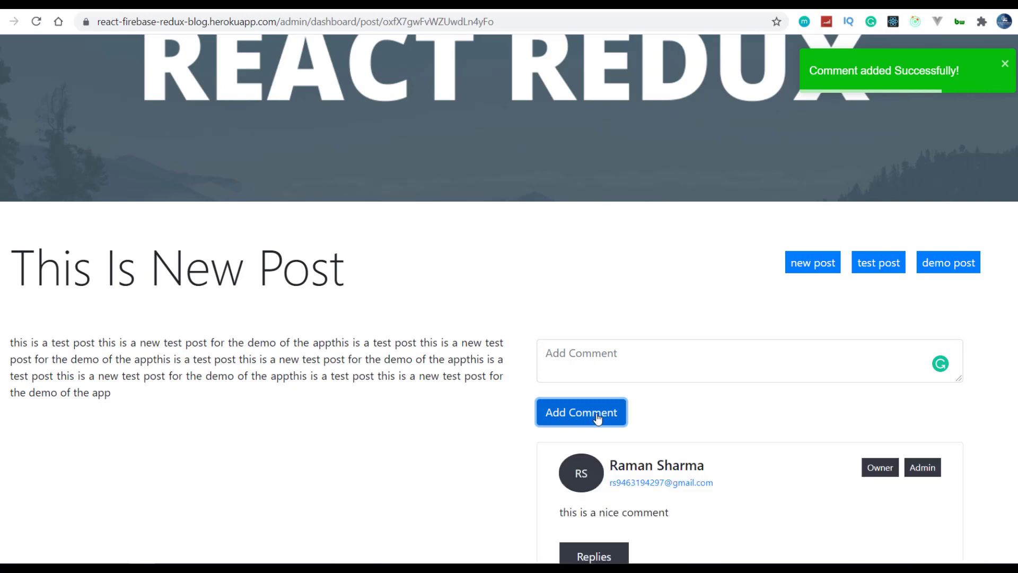
- Highlight parts of the posted comment, including its Owner and Admin labels
{"action": "scroll", "coordinate": [598, 418], "scroll_direction": "down", "scroll_amount": 3}
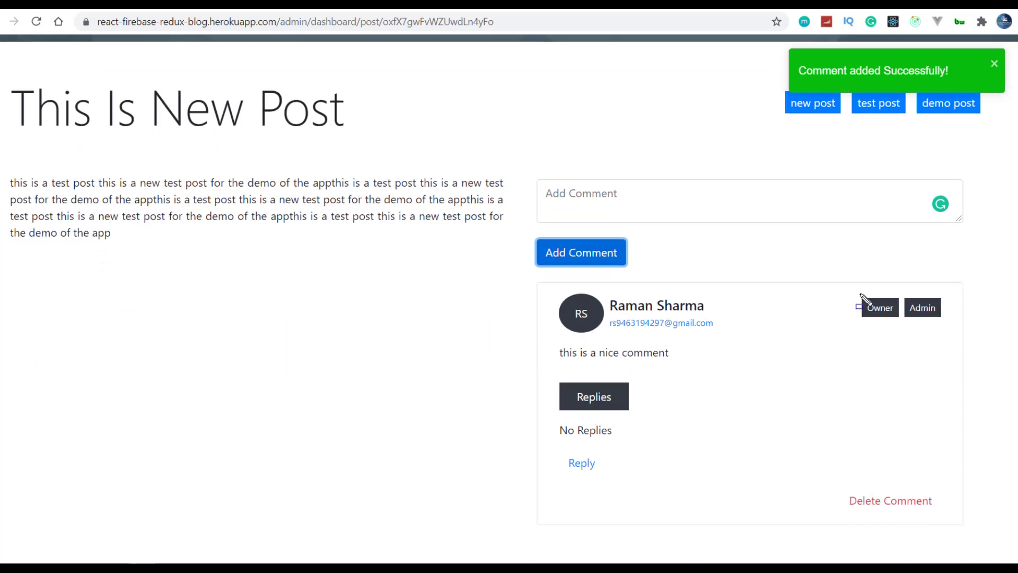
{"action": "mouse_move", "coordinate": [861, 304]}
{"action": "left_mouse_down"}
{"action": "mouse_move", "coordinate": [866, 323]}
{"action": "mouse_move", "coordinate": [900, 329]}
{"action": "left_mouse_up"}
{"action": "left_click_drag", "start_coordinate": [605, 297], "coordinate": [723, 332]}
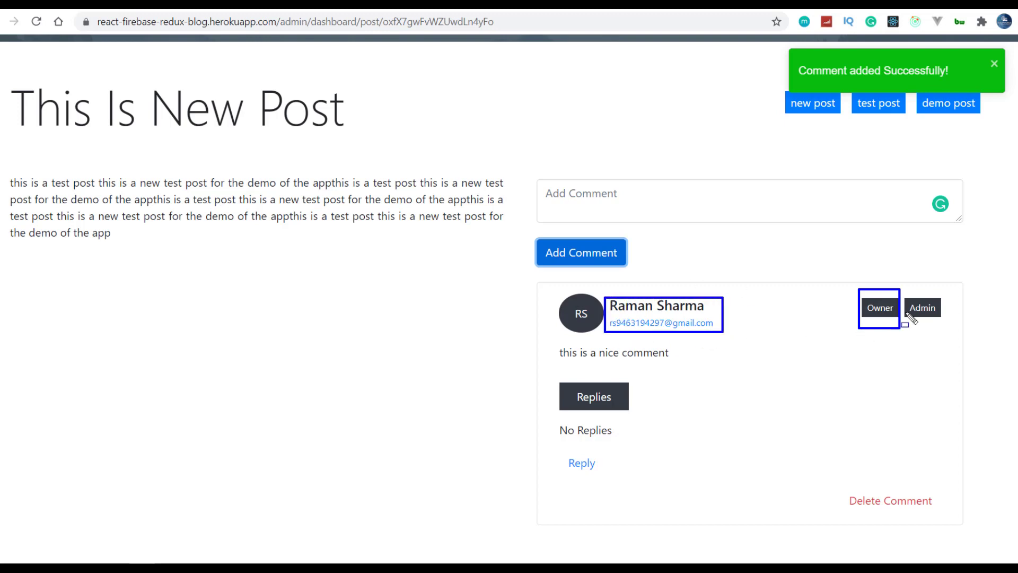
{"action": "mouse_move", "coordinate": [902, 291]}
{"action": "left_mouse_down"}
{"action": "mouse_move", "coordinate": [918, 341]}
{"action": "mouse_move", "coordinate": [948, 329]}
{"action": "left_mouse_up"}
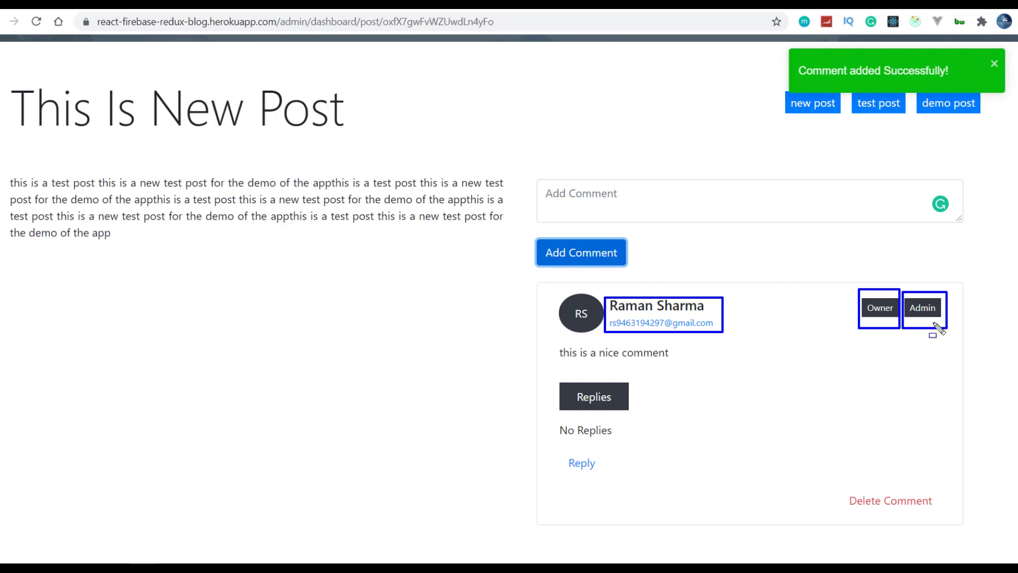
{"action": "mouse_move", "coordinate": [864, 291]}
{"action": "left_mouse_down"}
{"action": "mouse_move", "coordinate": [885, 326]}
{"action": "mouse_move", "coordinate": [901, 324]}
{"action": "left_mouse_up"}
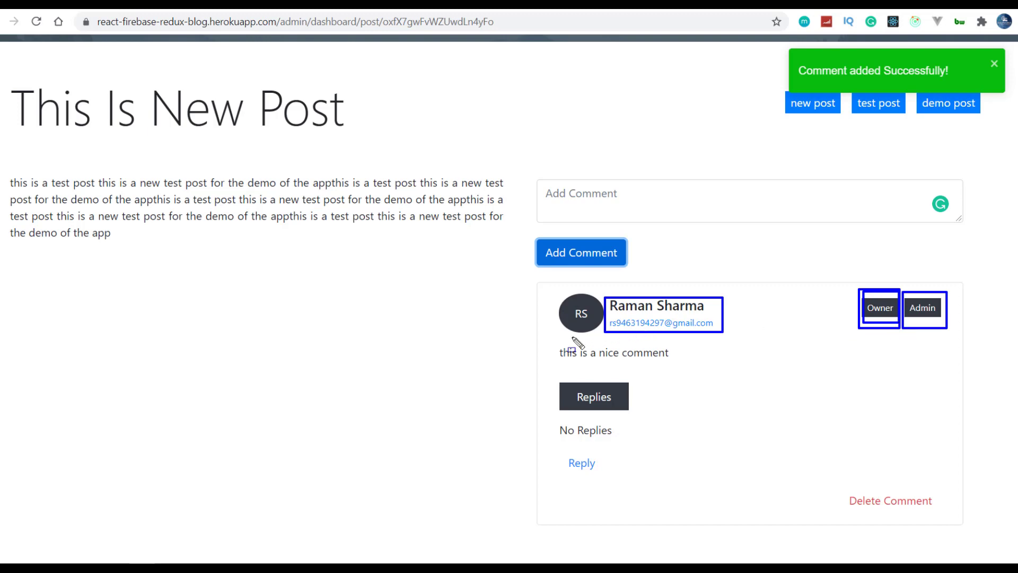
{"action": "left_click_drag", "start_coordinate": [561, 340], "coordinate": [677, 368]}
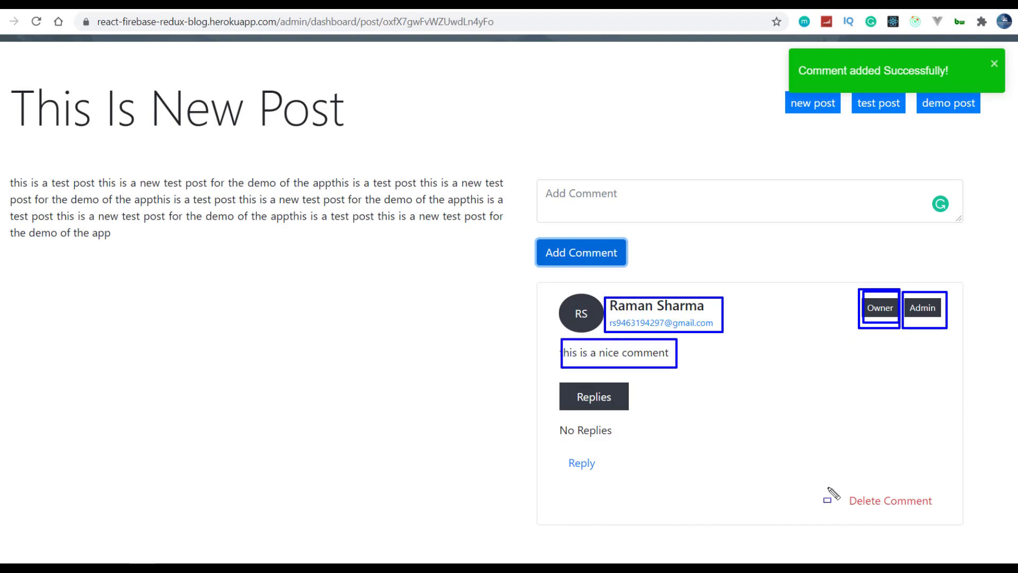
{"action": "mouse_move", "coordinate": [843, 481]}
{"action": "left_mouse_down"}
{"action": "mouse_move", "coordinate": [855, 523]}
{"action": "mouse_move", "coordinate": [894, 531]}
{"action": "mouse_move", "coordinate": [942, 522]}
{"action": "left_mouse_up"}
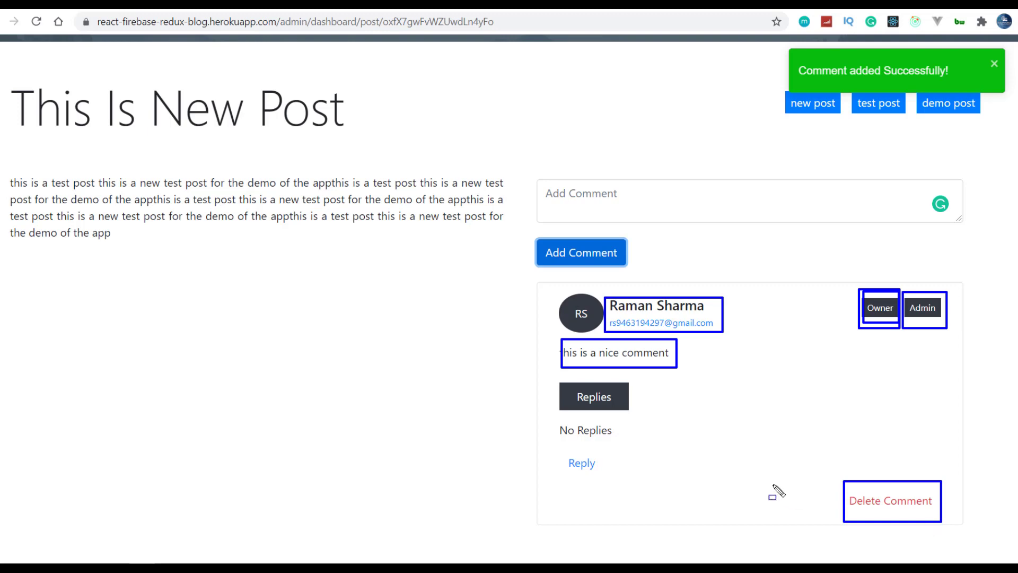
{"action": "key", "text": "Escape"}
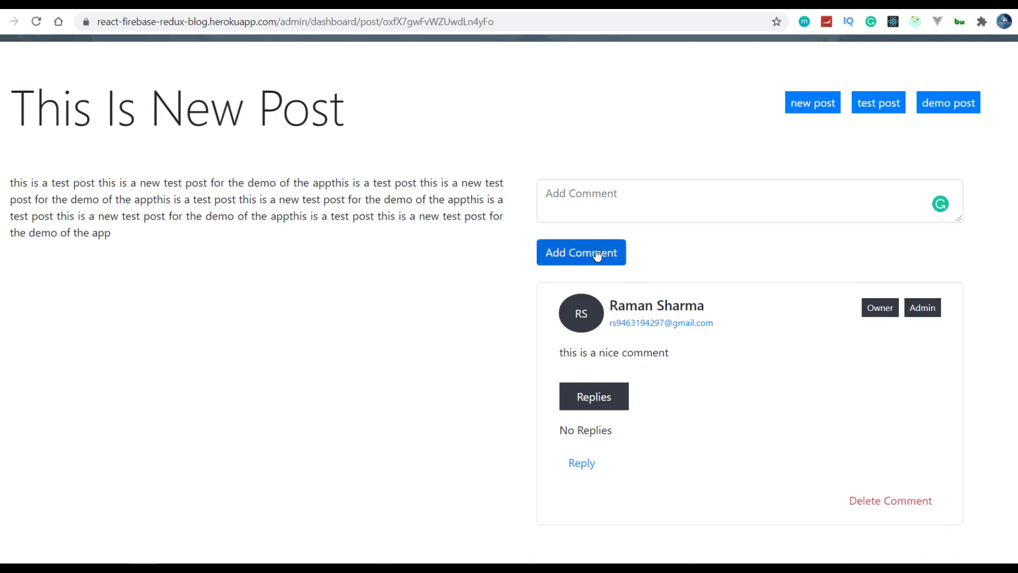
{"action": "scroll", "coordinate": [586, 264], "scroll_direction": "up", "scroll_amount": 8}
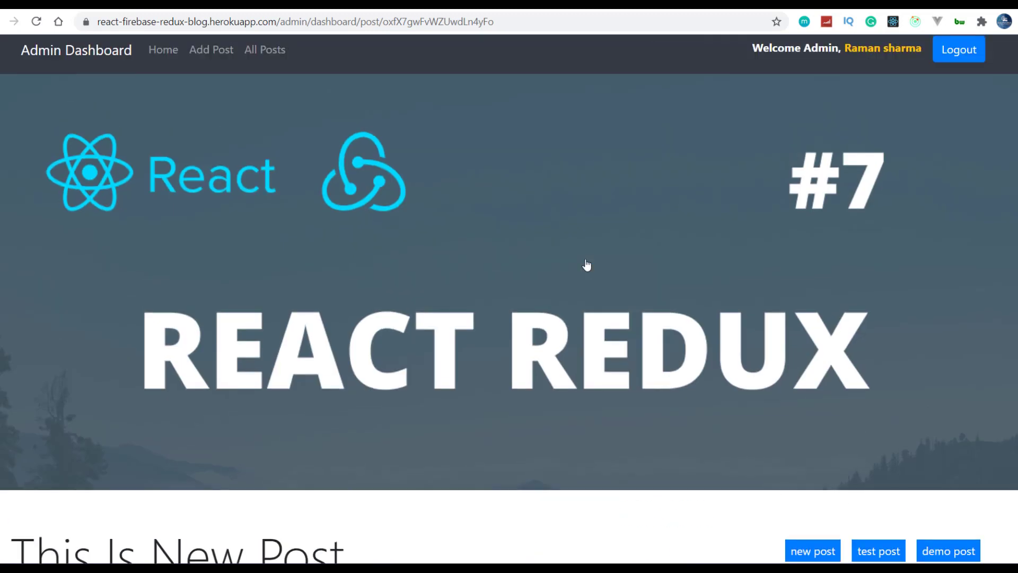
- Visit All Posts and Home, then remove /admin/dashboard/ from the URL to load the blog root
{"action": "scroll", "coordinate": [378, 209], "scroll_direction": "up", "scroll_amount": 1}
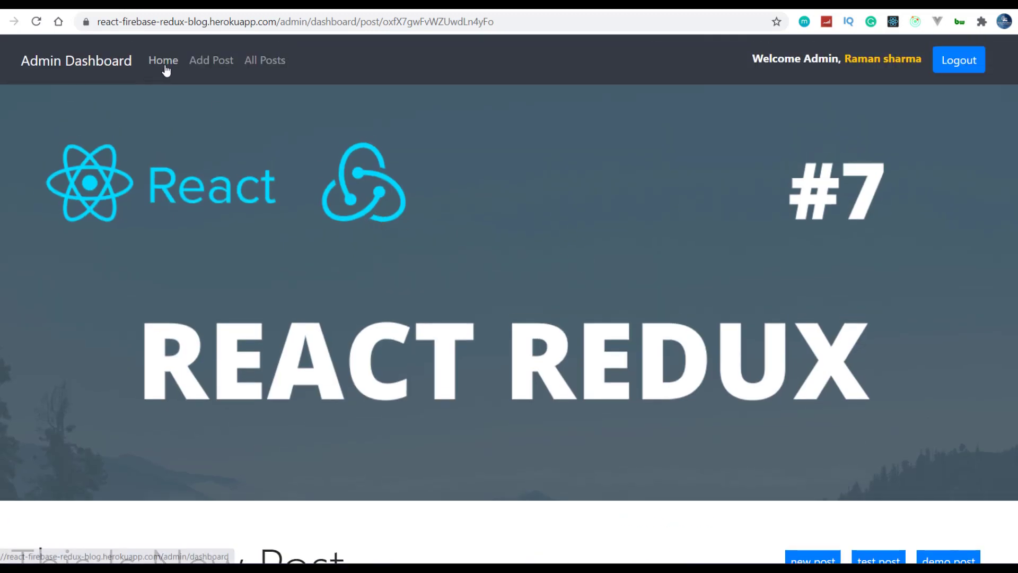
{"action": "left_click", "coordinate": [267, 68]}
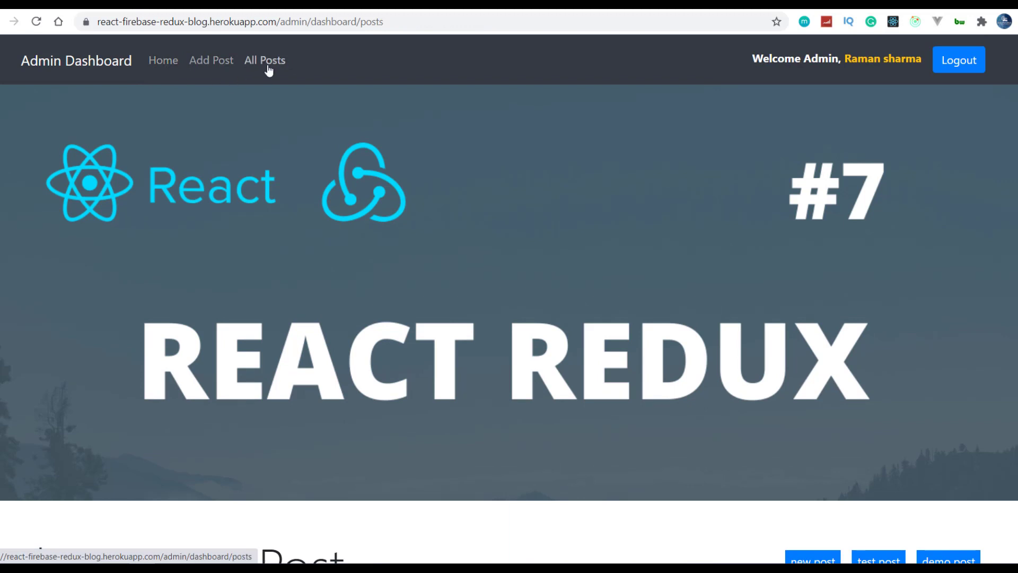
{"action": "left_click", "coordinate": [164, 68]}
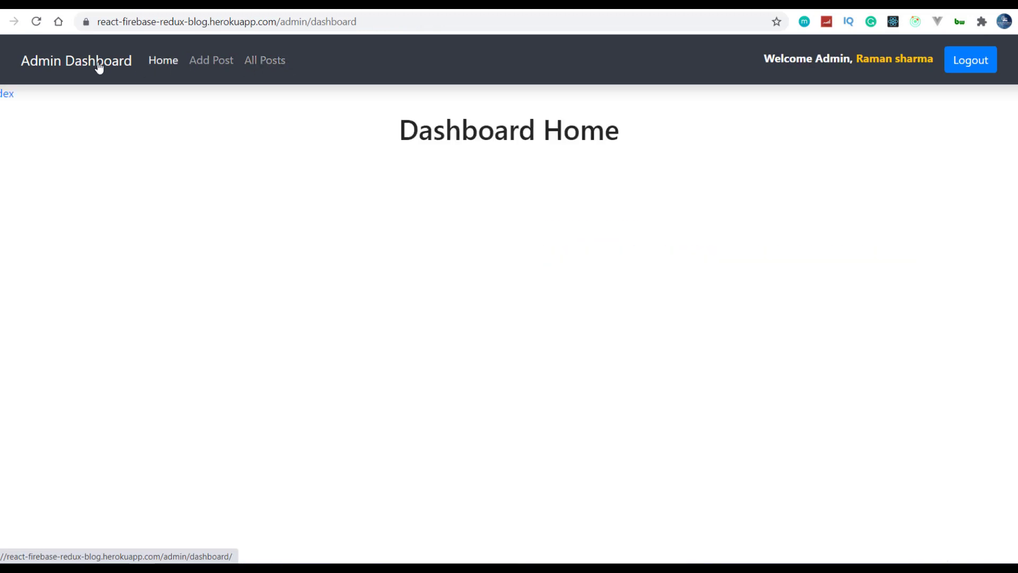
{"action": "left_click_drag", "start_coordinate": [360, 22], "coordinate": [279, 23]}
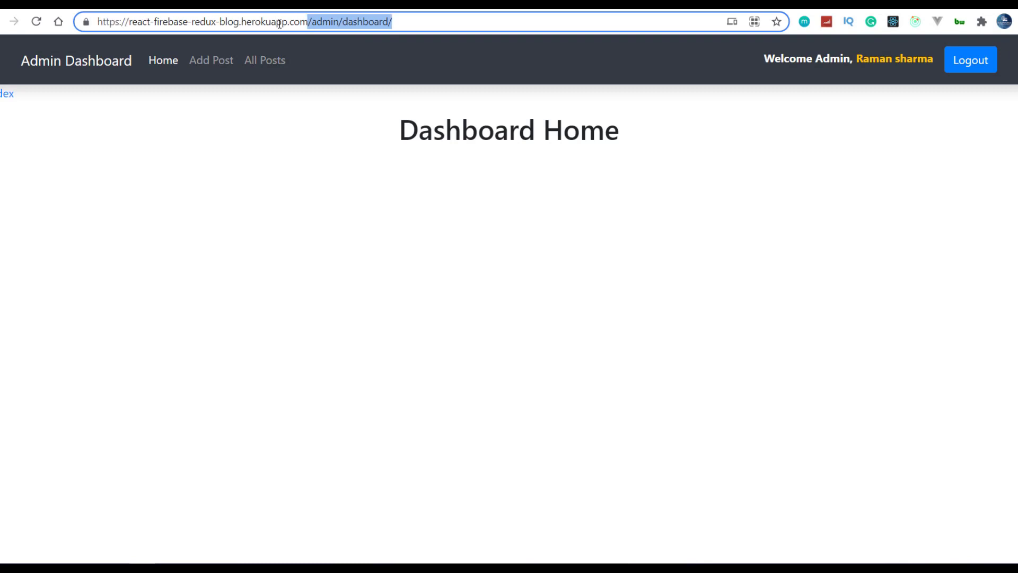
{"action": "key", "text": "BackSpace"}
{"action": "key", "text": "Return"}
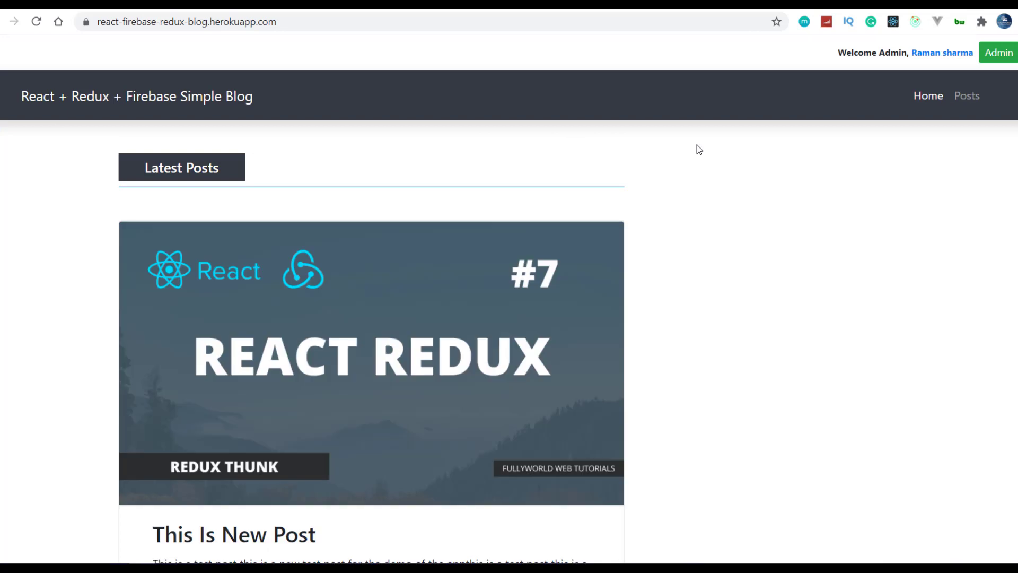
{"action": "mouse_move", "coordinate": [833, 38]}
{"action": "left_mouse_down"}
{"action": "mouse_move", "coordinate": [890, 71]}
{"action": "mouse_move", "coordinate": [1016, 73]}
{"action": "left_mouse_up"}
{"action": "left_click_drag", "start_coordinate": [975, 36], "coordinate": [1016, 72]}
{"action": "key", "text": "e"}
{"action": "scroll", "coordinate": [829, 284], "scroll_direction": "down", "scroll_amount": 8}
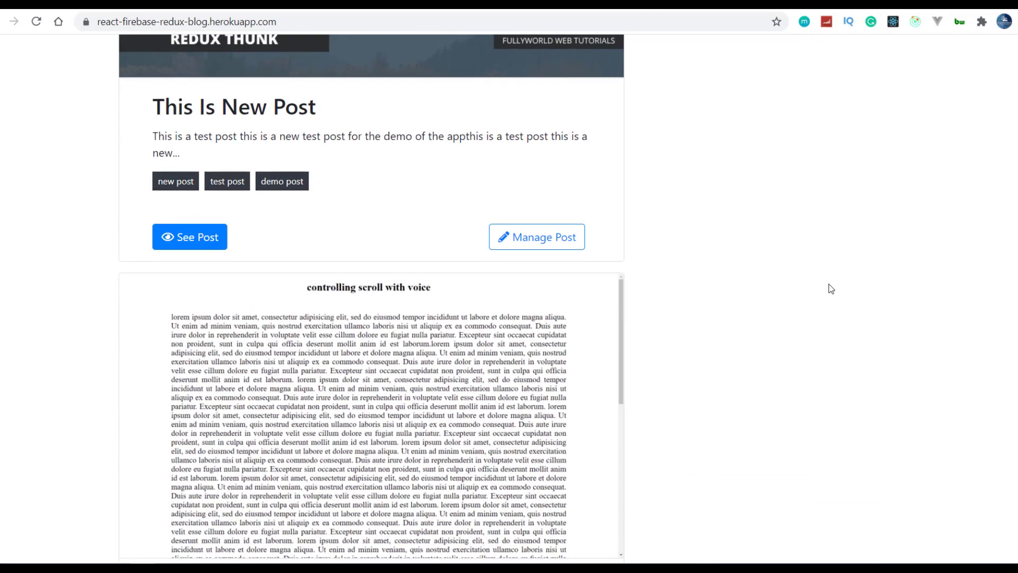
{"action": "mouse_move", "coordinate": [140, 218]}
{"action": "left_mouse_down"}
{"action": "mouse_move", "coordinate": [218, 265]}
{"action": "mouse_move", "coordinate": [246, 265]}
{"action": "left_mouse_up"}
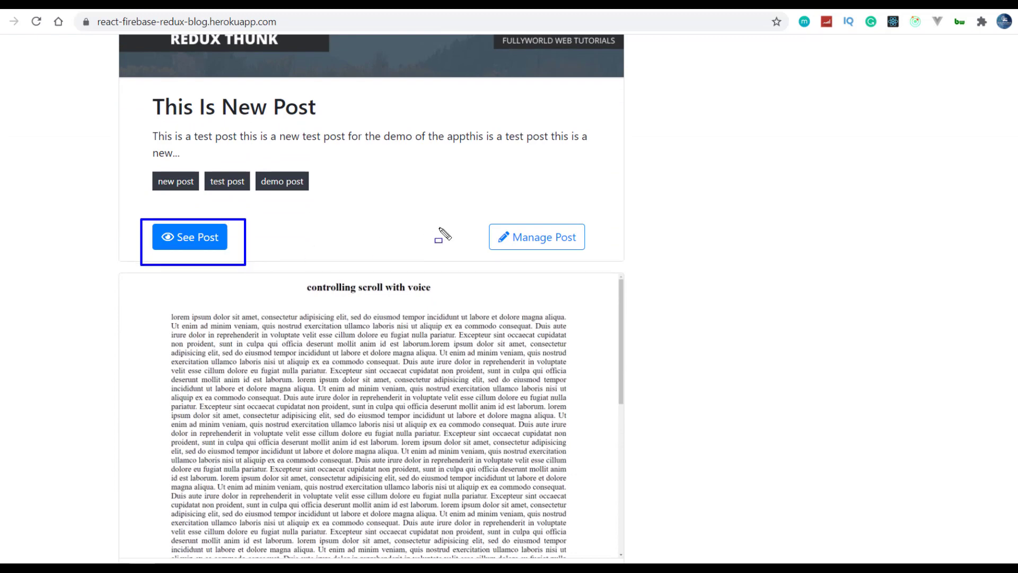
{"action": "mouse_move", "coordinate": [470, 198]}
{"action": "left_mouse_down"}
{"action": "mouse_move", "coordinate": [682, 287]}
{"action": "mouse_move", "coordinate": [682, 278]}
{"action": "left_mouse_up"}
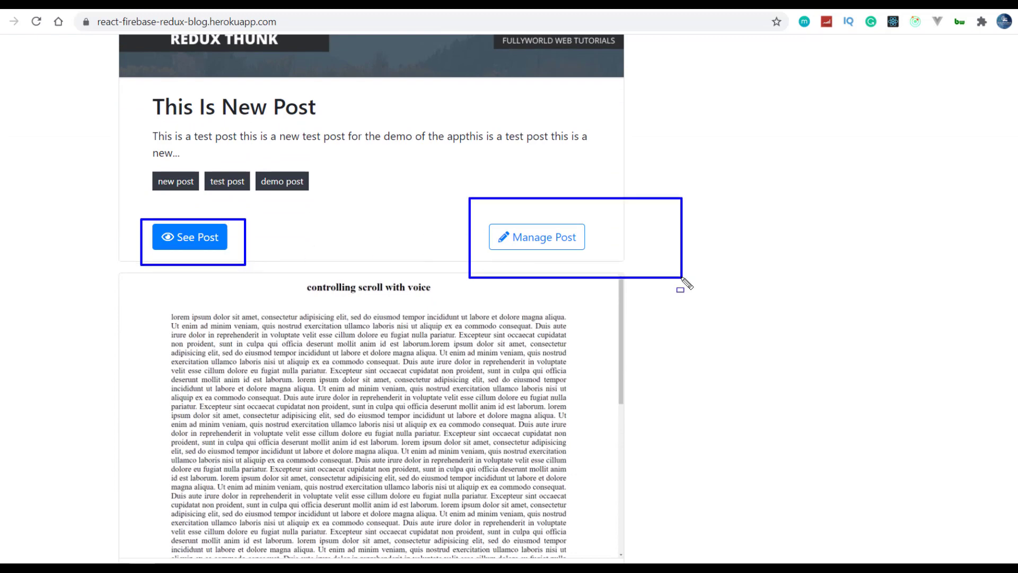
{"action": "scroll", "coordinate": [684, 284], "scroll_direction": "down", "scroll_amount": 8}
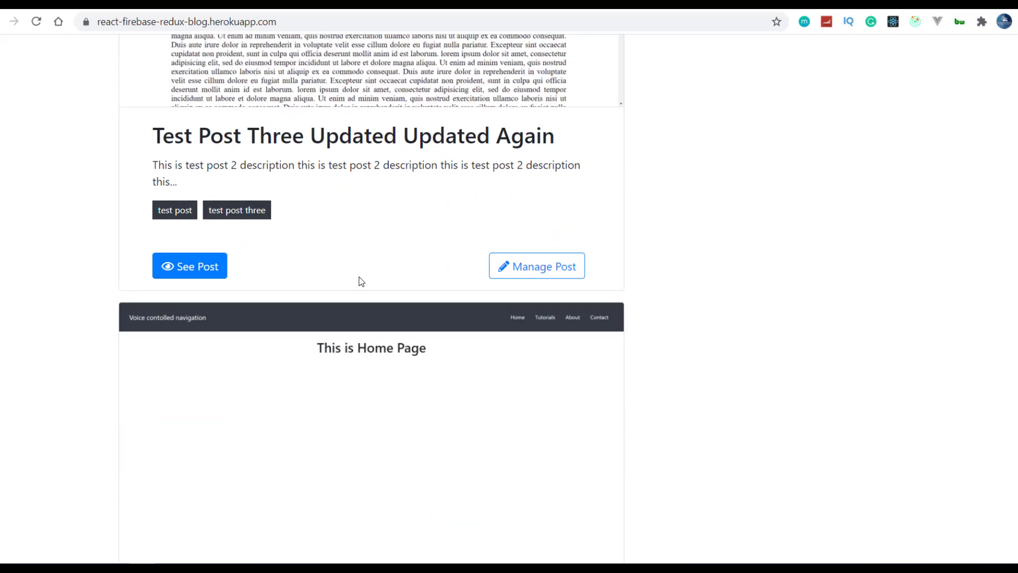
{"action": "key", "text": "ctrl+d"}
{"action": "left_click", "coordinate": [751, 149]}
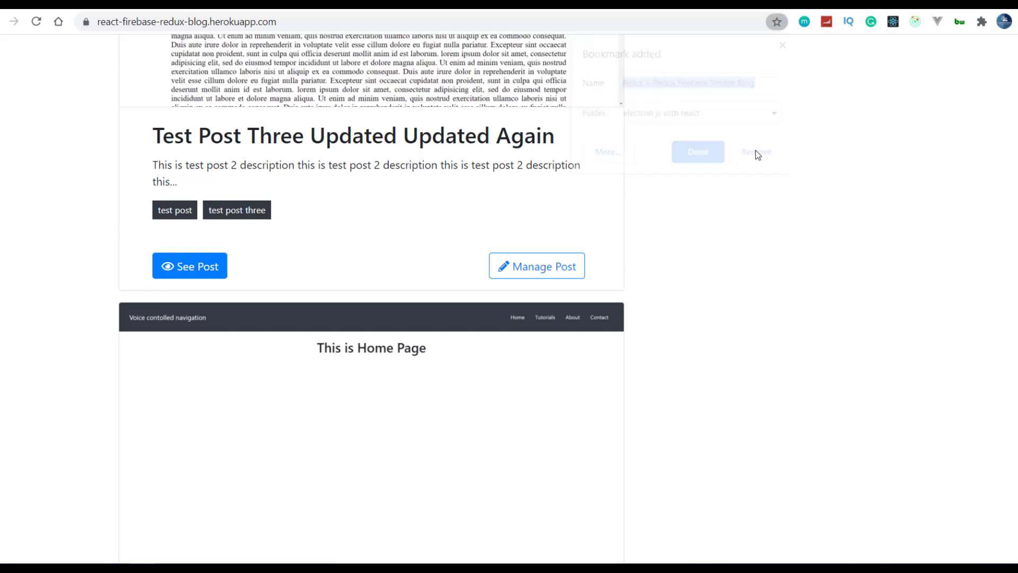
{"action": "scroll", "coordinate": [536, 275], "scroll_direction": "down", "scroll_amount": 10}
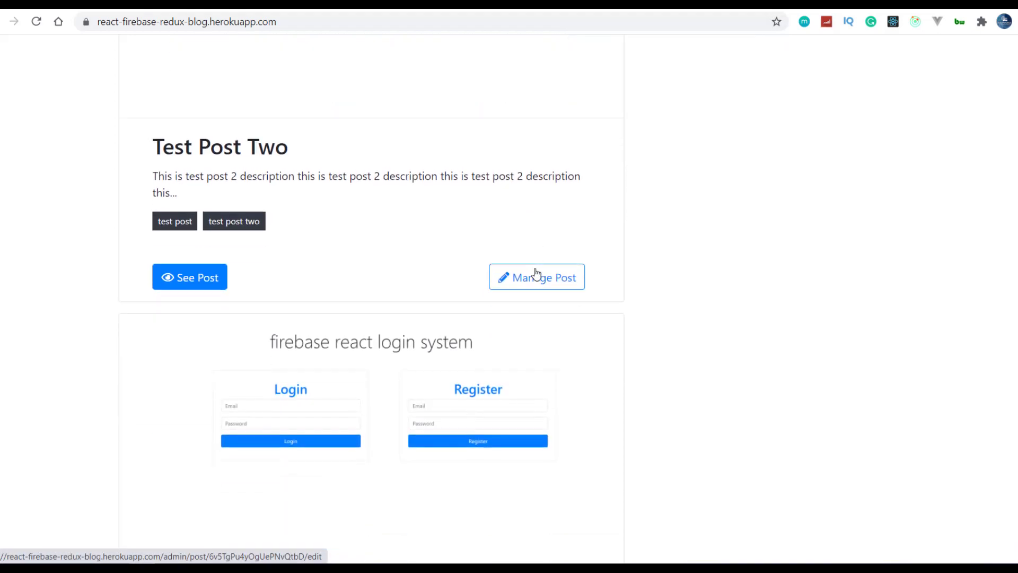
- Delete the second comment on Test Post Two, then swipe back to the post list
{"action": "left_click", "coordinate": [192, 219]}
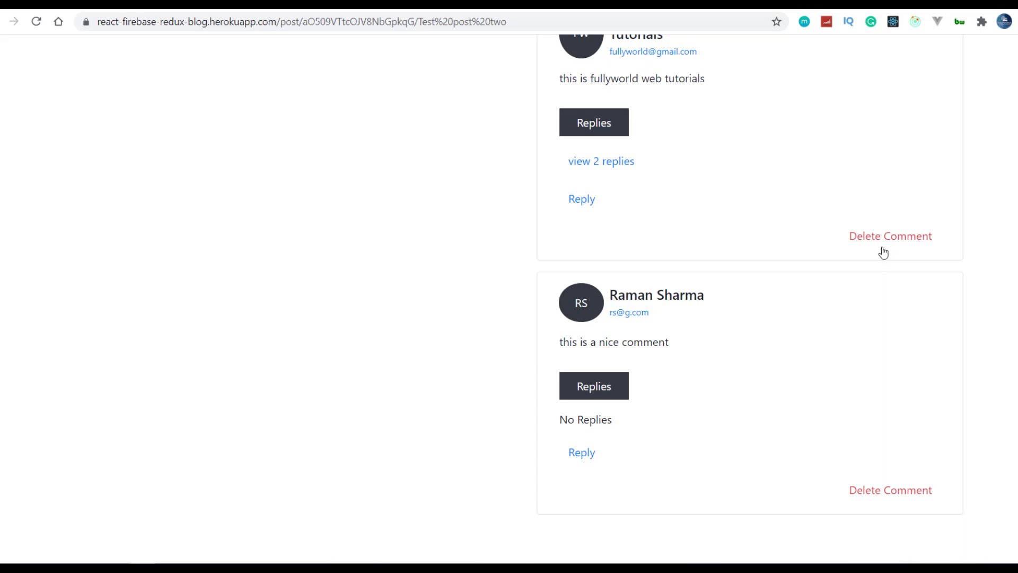
{"action": "left_click", "coordinate": [896, 492]}
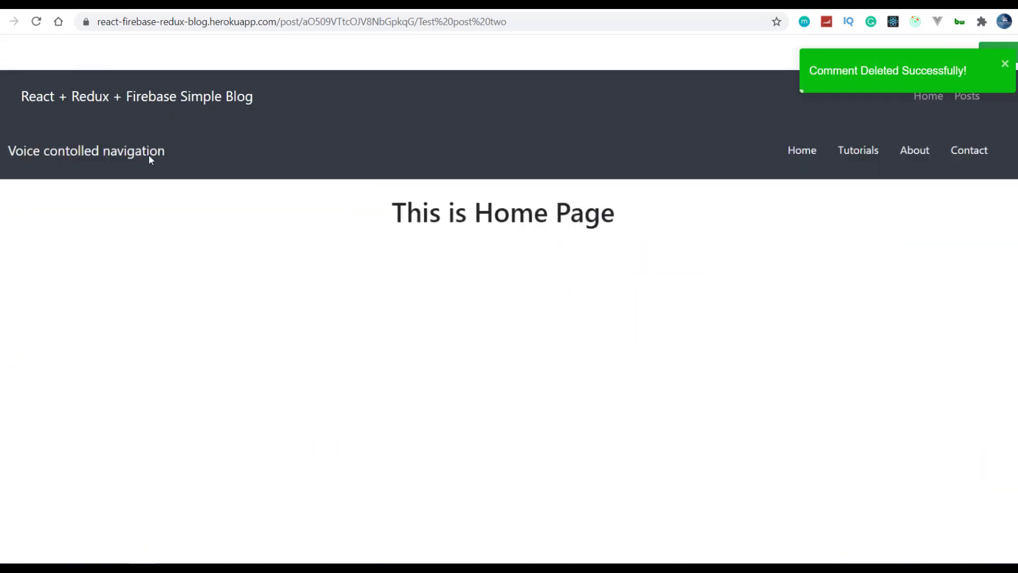
{"action": "scroll", "coordinate": [151, 160], "scroll_direction": "left", "scroll_amount": 2}
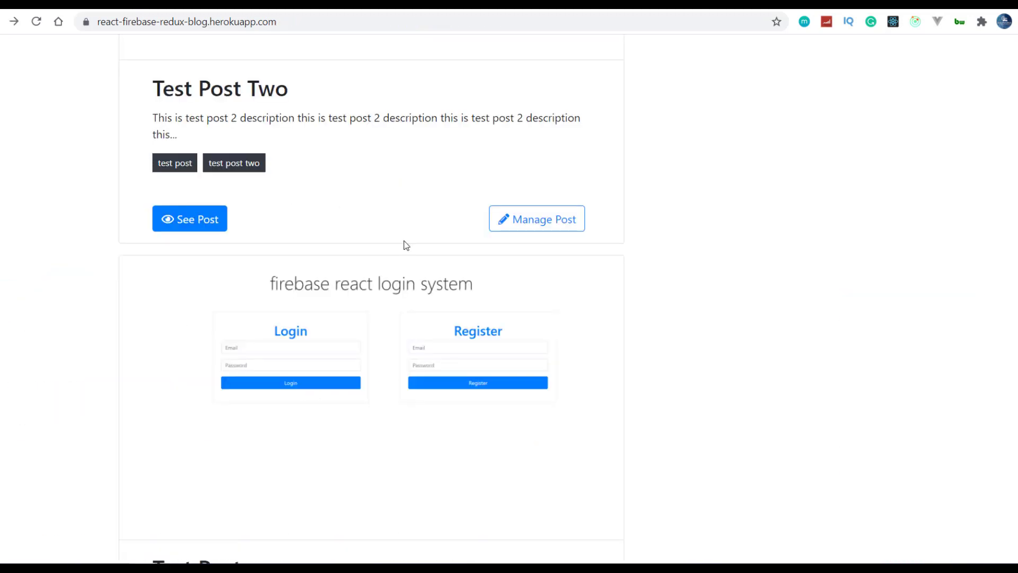
- Delete THIS IS NEW POST from the admin All Posts list
{"action": "scroll", "coordinate": [405, 246], "scroll_direction": "up", "scroll_amount": 10}
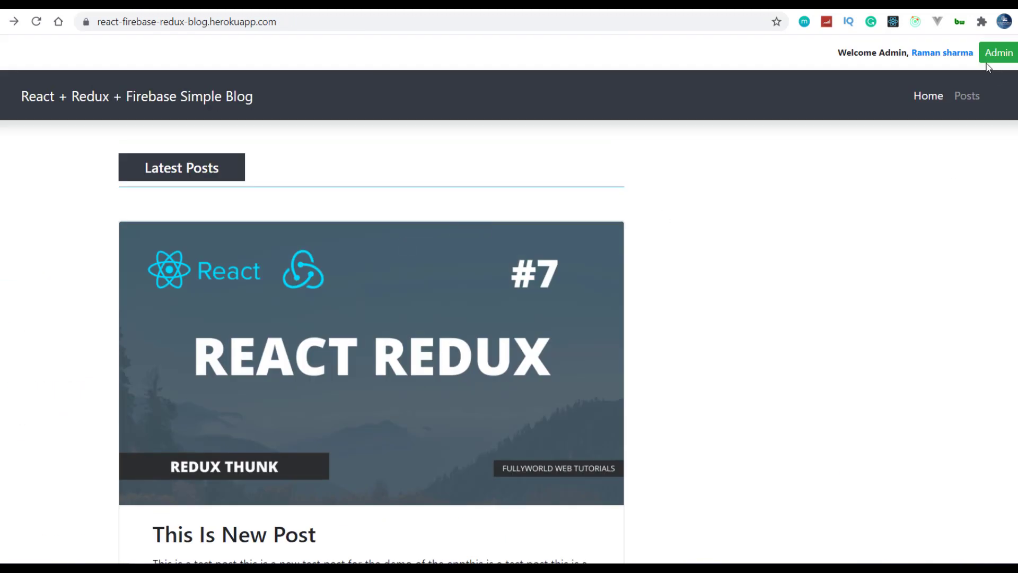
{"action": "left_click", "coordinate": [990, 58]}
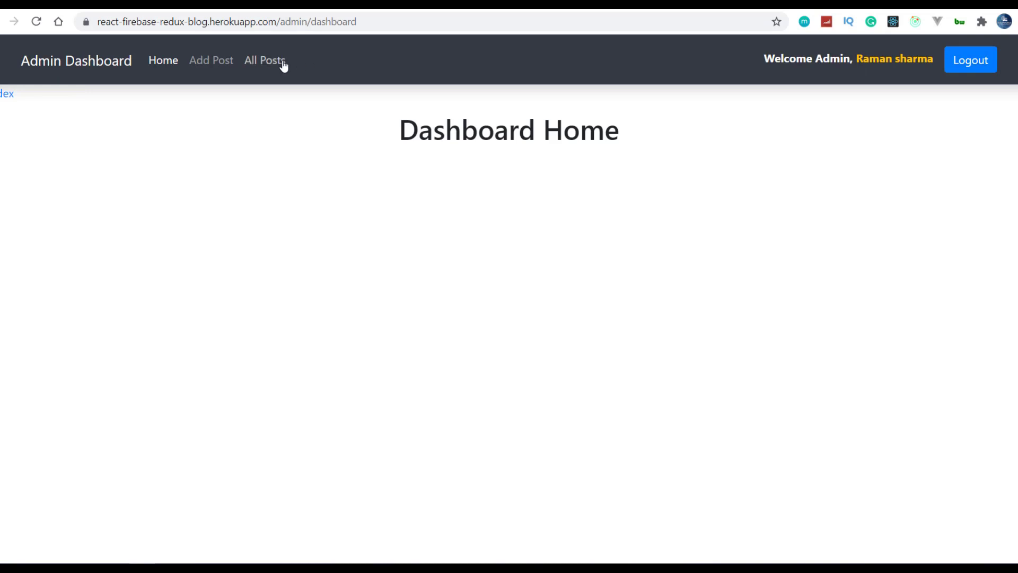
{"action": "left_click", "coordinate": [284, 66]}
{"action": "scroll", "coordinate": [560, 322], "scroll_direction": "down", "scroll_amount": 5}
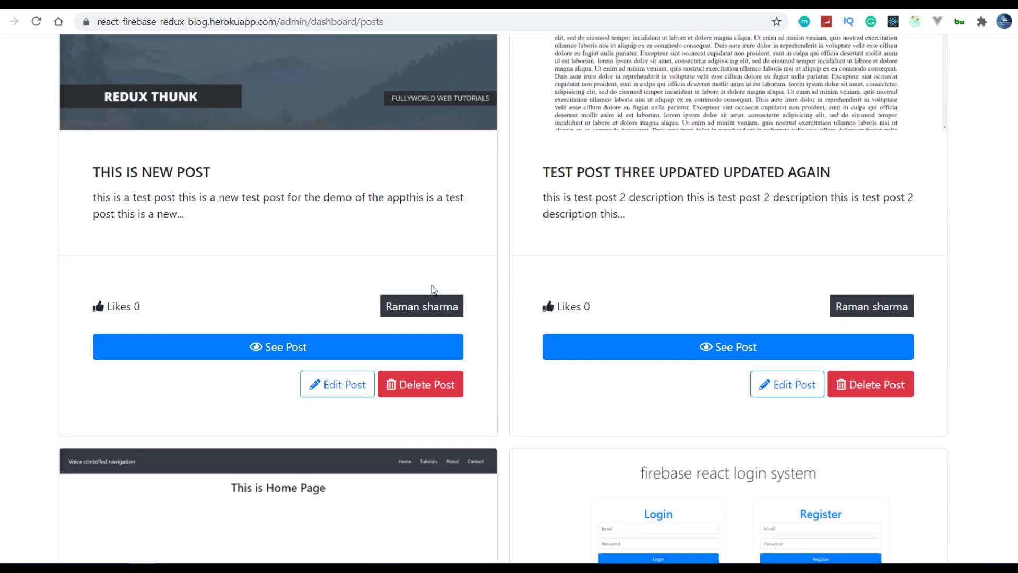
{"action": "left_click", "coordinate": [443, 391]}
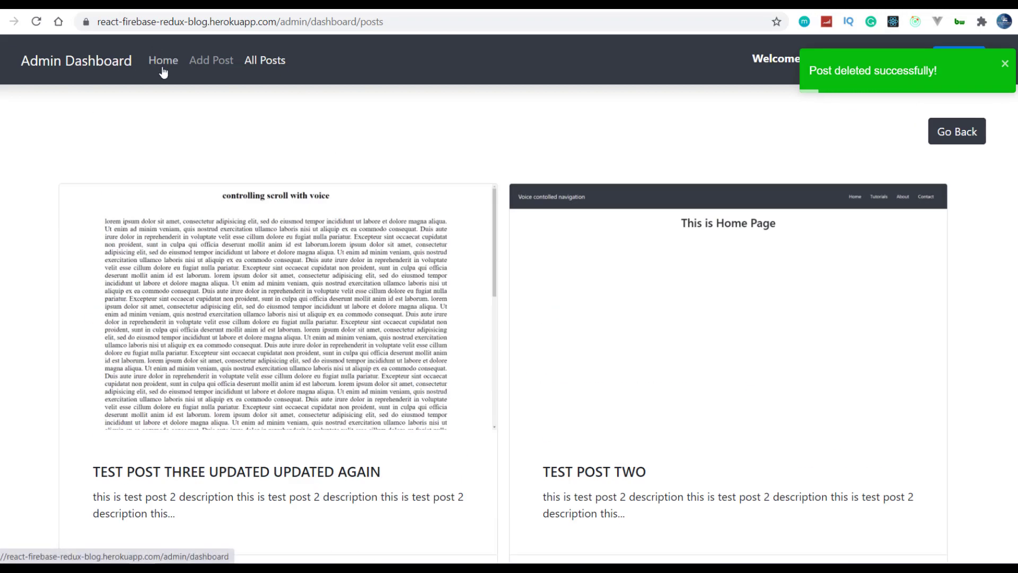
- Browse Home, Add Post and All Posts to confirm the post is gone
{"action": "left_click", "coordinate": [163, 67]}
{"action": "left_click", "coordinate": [209, 67]}
{"action": "left_click", "coordinate": [287, 63]}
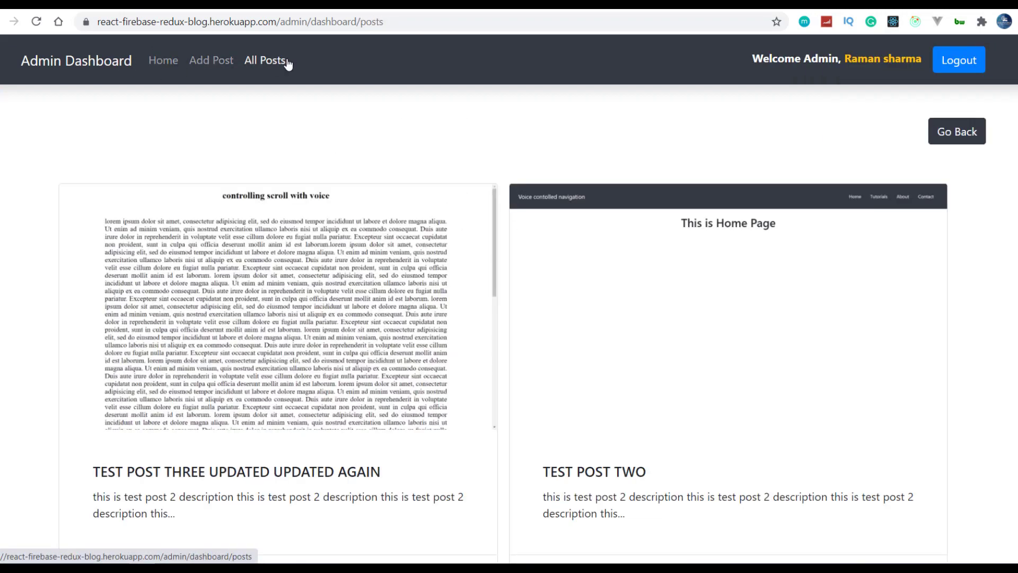
{"action": "scroll", "coordinate": [370, 272], "scroll_direction": "down", "scroll_amount": 4}
{"action": "scroll", "coordinate": [370, 272], "scroll_direction": "down", "scroll_amount": 9}
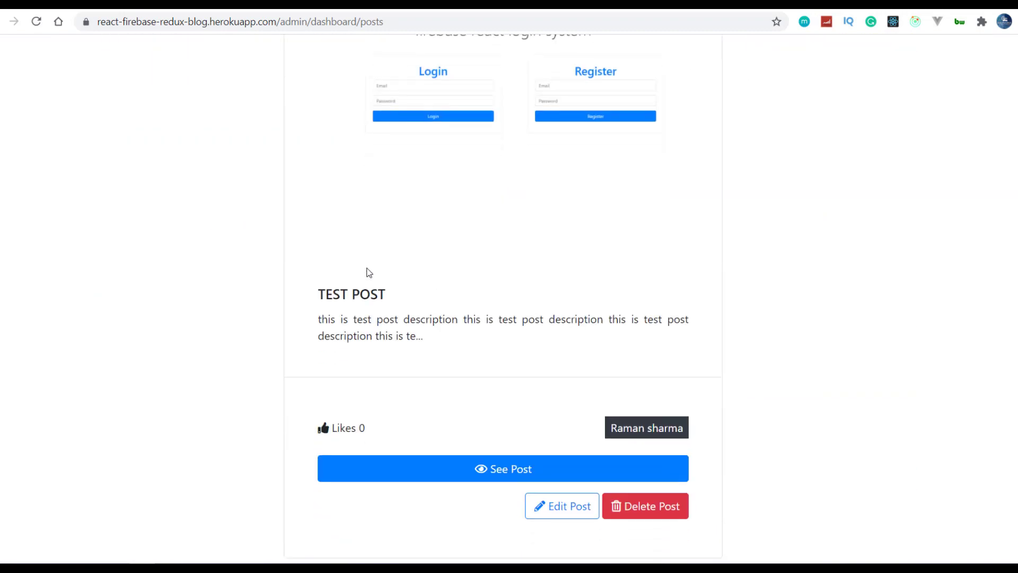
{"action": "scroll", "coordinate": [370, 272], "scroll_direction": "up", "scroll_amount": 13}
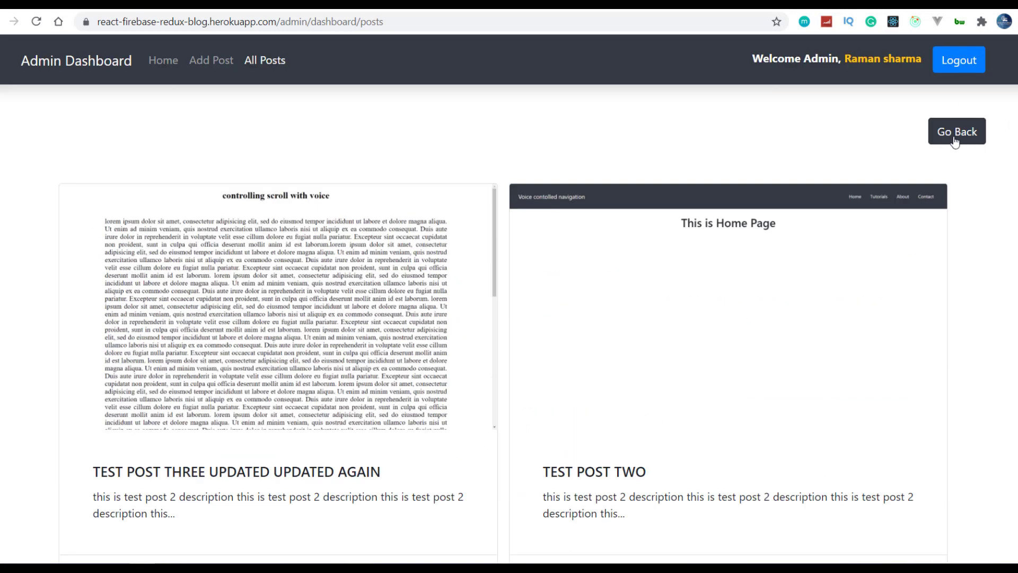
- Log out, fill the login e-mail from saved suggestions, and begin entering the password
{"action": "left_click", "coordinate": [947, 62]}
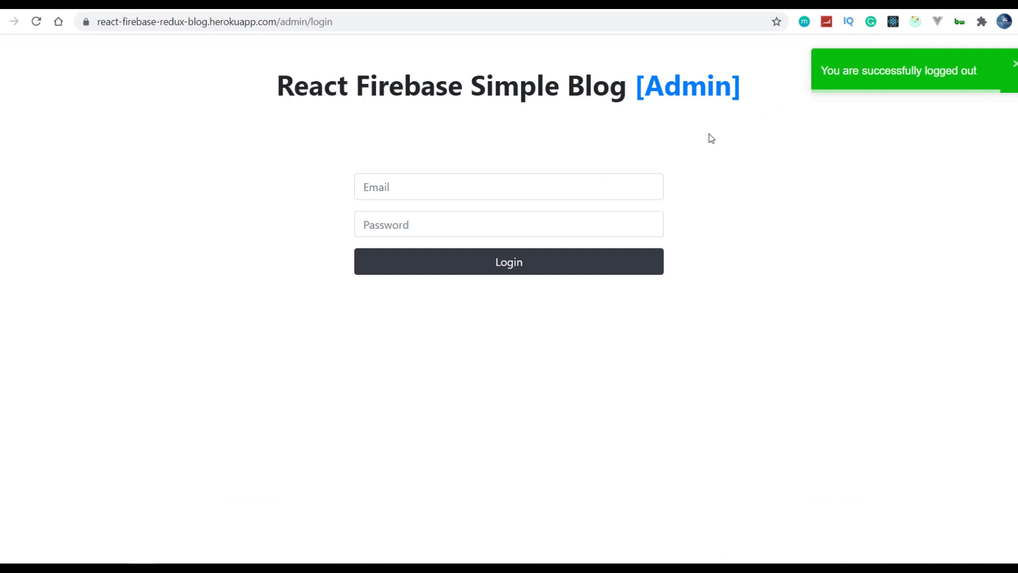
{"action": "left_click", "coordinate": [438, 186]}
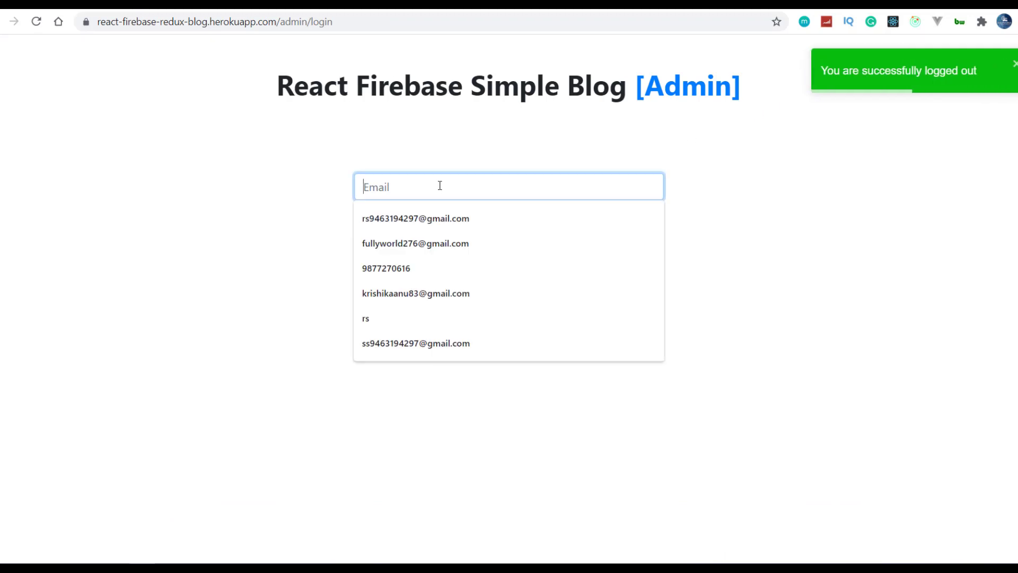
{"action": "left_click", "coordinate": [431, 220]}
{"action": "left_click", "coordinate": [430, 231]}
{"action": "type", "text": "a"}
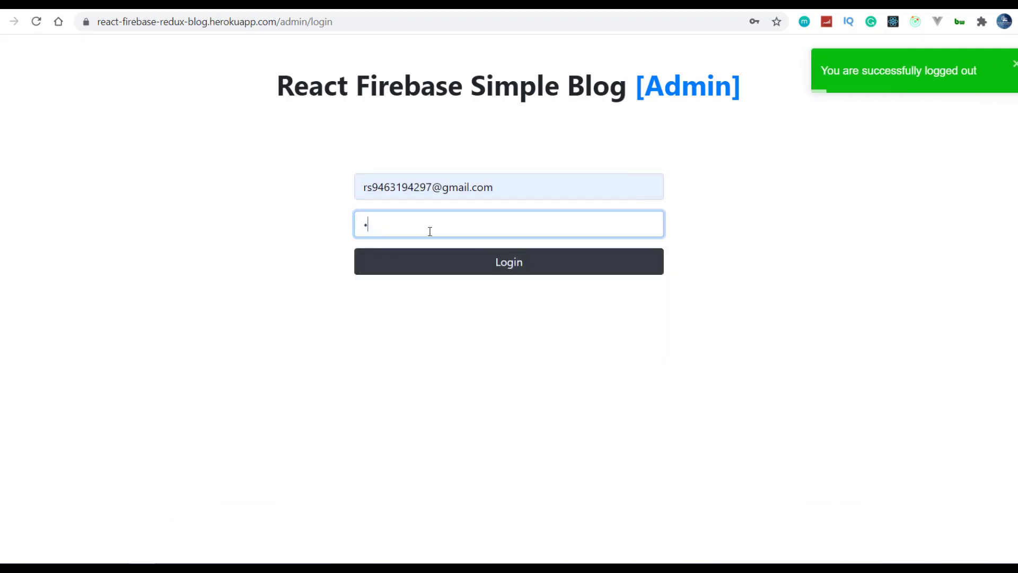